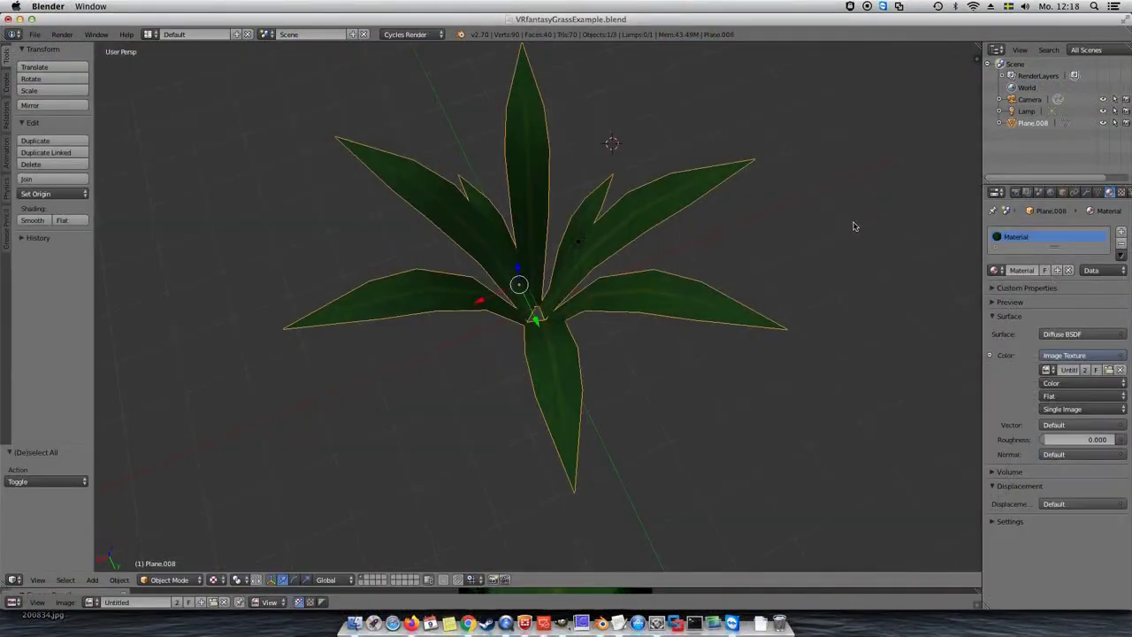
Orbit the grass plant, then show and zoom in on its leaf-strip UV layout in the UV/Image Editor
{"action": "middle_click_drag", "start_coordinate": [853, 226], "coordinate": [763, 245]}
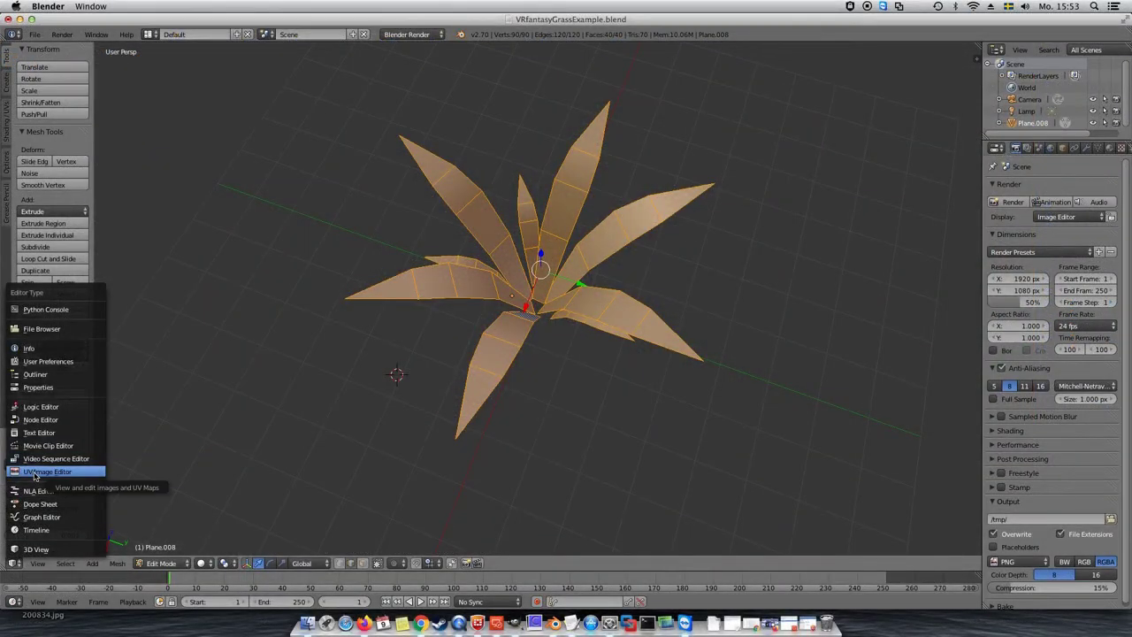
{"action": "left_click", "coordinate": [35, 473]}
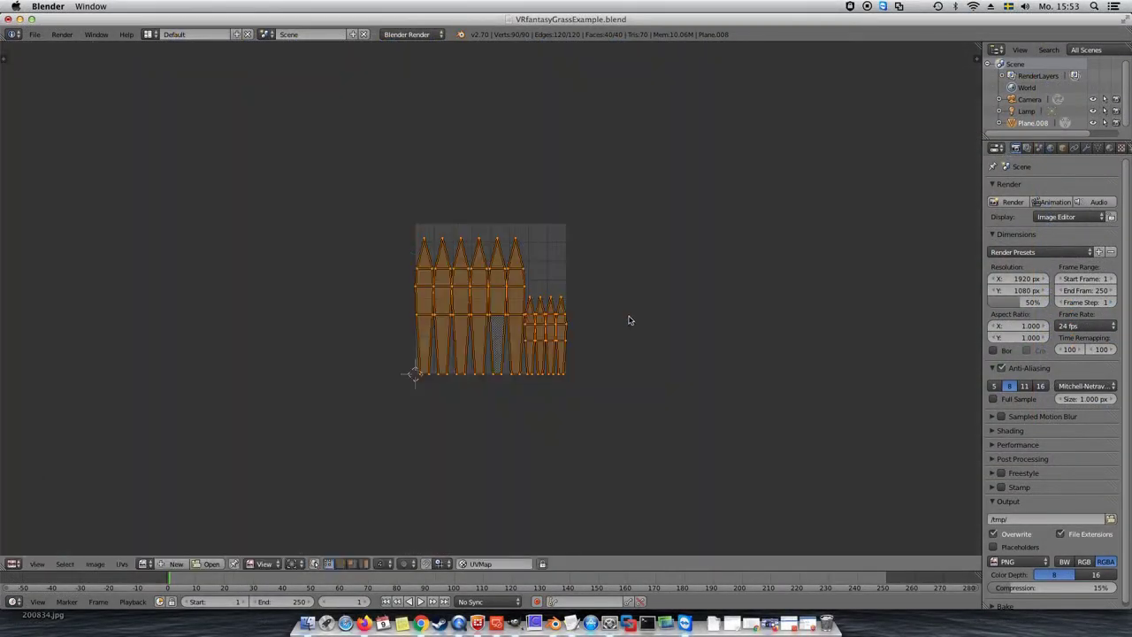
{"action": "scroll", "coordinate": [624, 325], "scroll_direction": "up", "scroll_amount": 5}
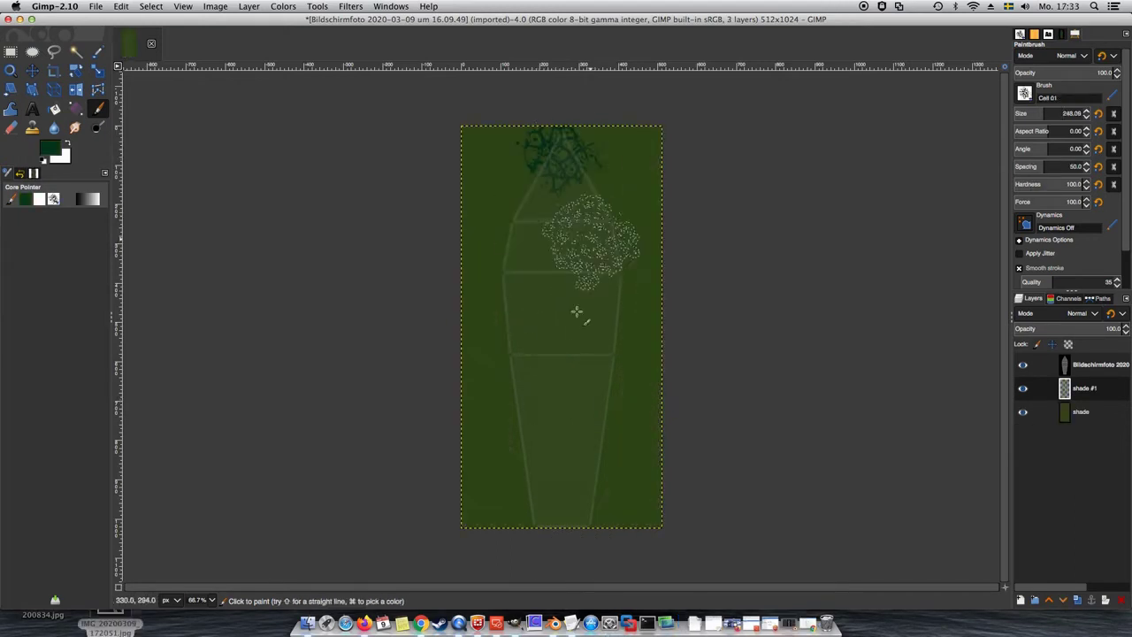
Paint mottled green strokes over the leaf, free-select its thin centre stripe, and inspect the normal-map preview
{"action": "left_click_drag", "start_coordinate": [586, 248], "coordinate": [644, 286]}
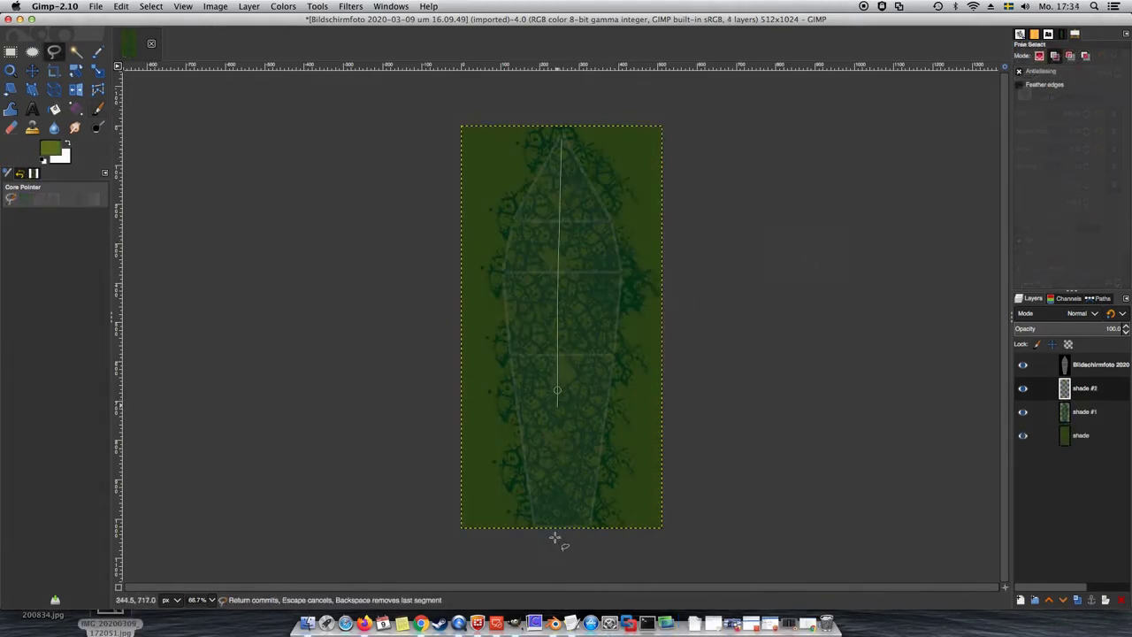
{"action": "left_click", "coordinate": [561, 530]}
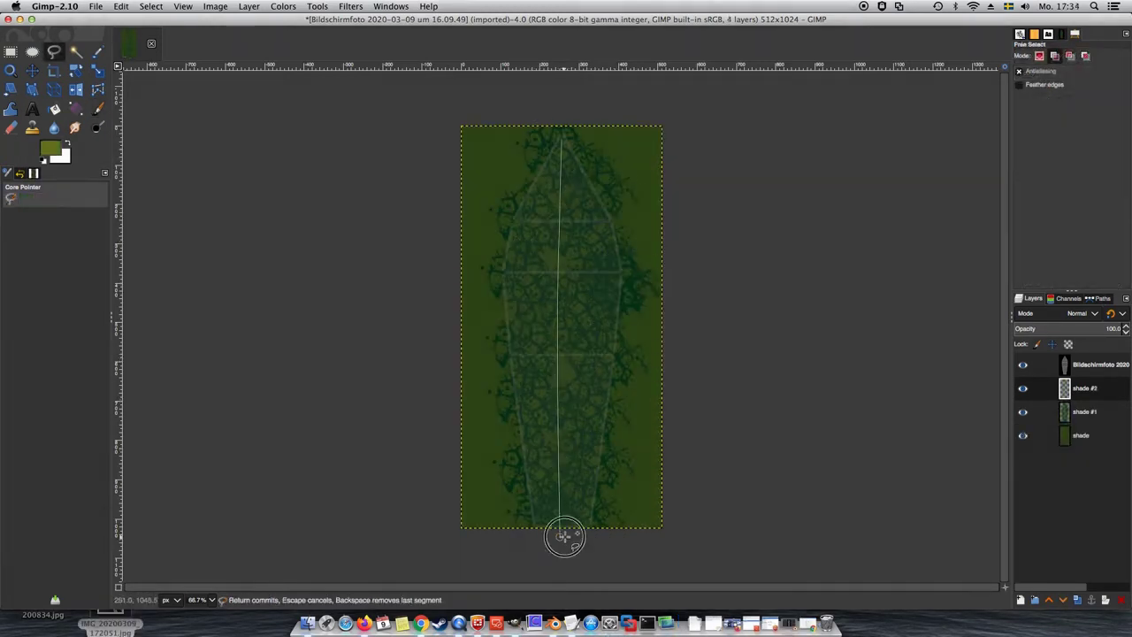
{"action": "left_click", "coordinate": [561, 139]}
{"action": "left_click", "coordinate": [150, 6]}
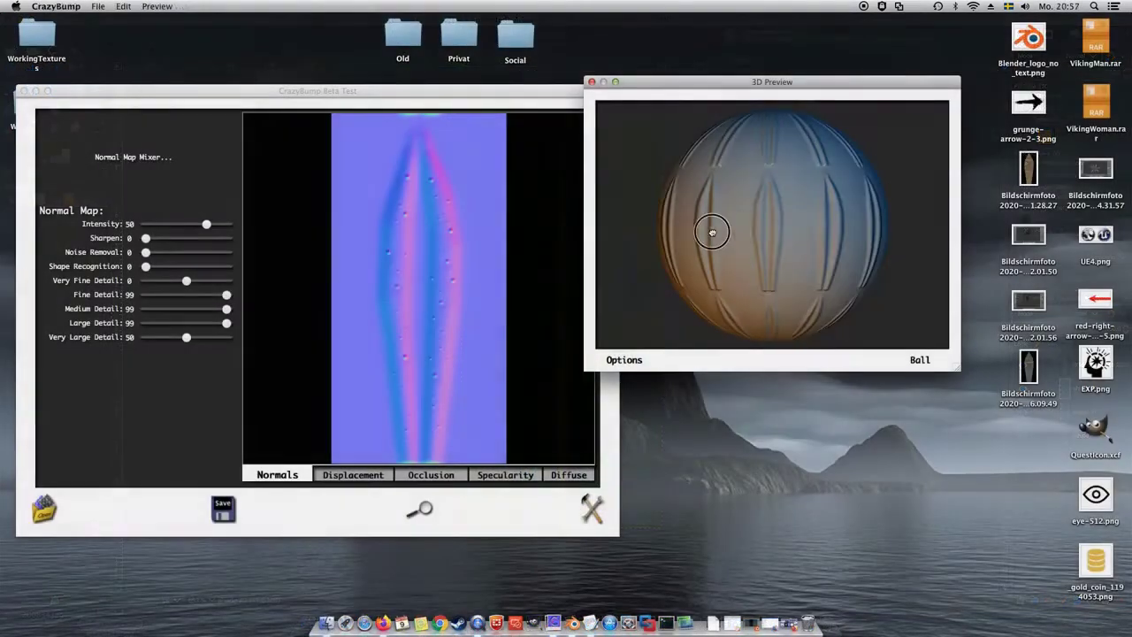
{"action": "left_click_drag", "start_coordinate": [711, 233], "coordinate": [757, 163]}
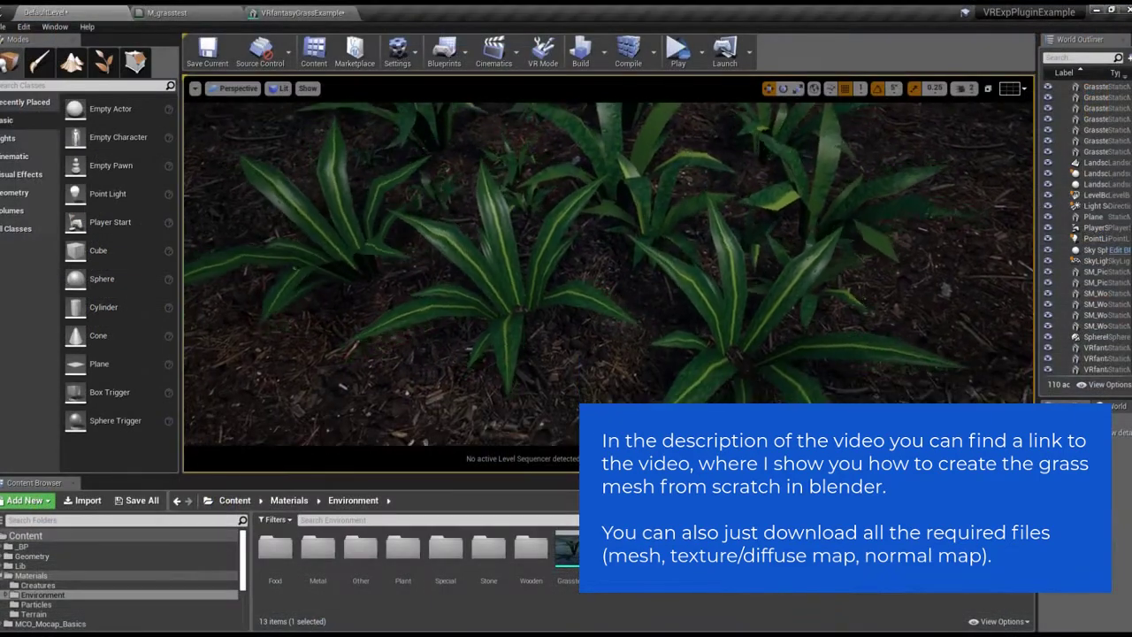
{"action": "key", "text": "Up"}
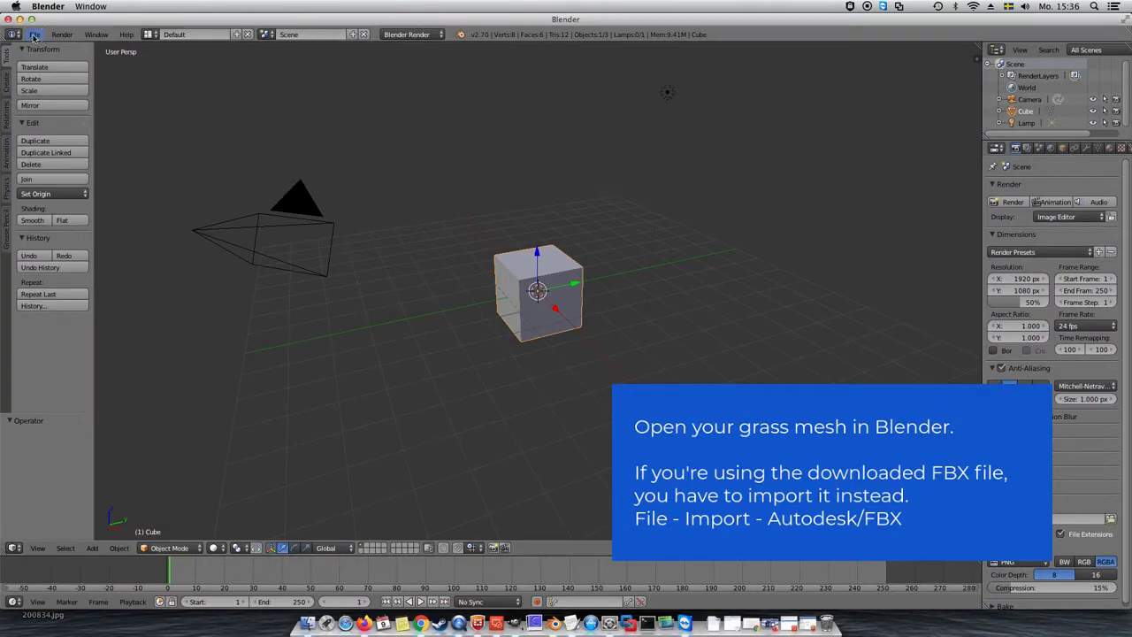
Open VRfantasyGrassExample.blend from the recent files list in place of the default cube scene
{"action": "left_click", "coordinate": [34, 36]}
{"action": "mouse_move", "coordinate": [57, 235]}
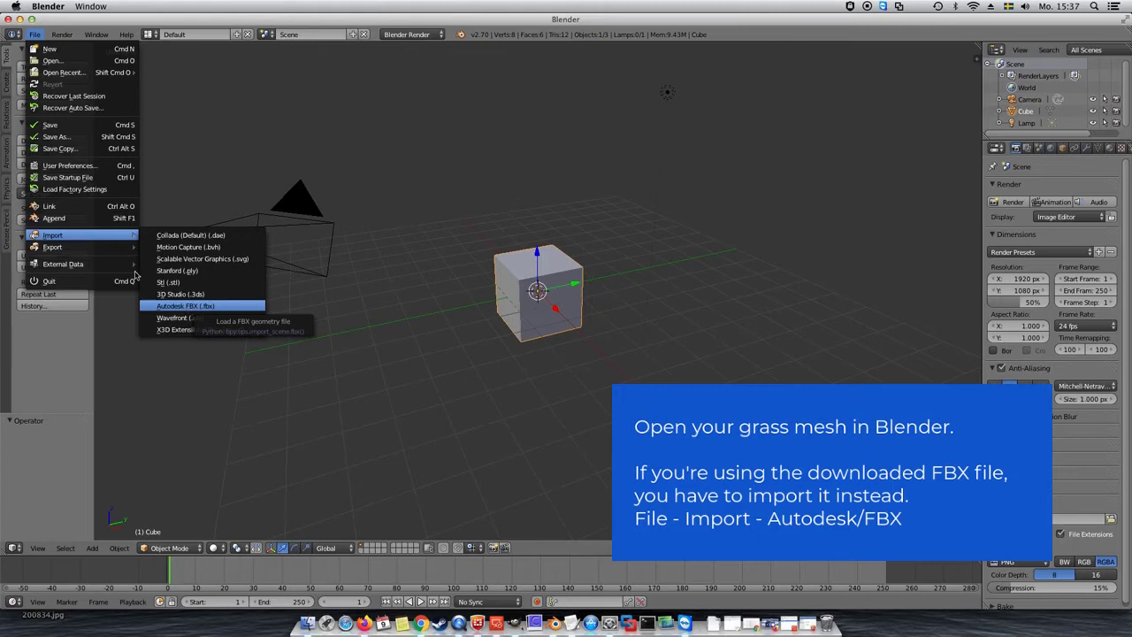
{"action": "mouse_move", "coordinate": [55, 72]}
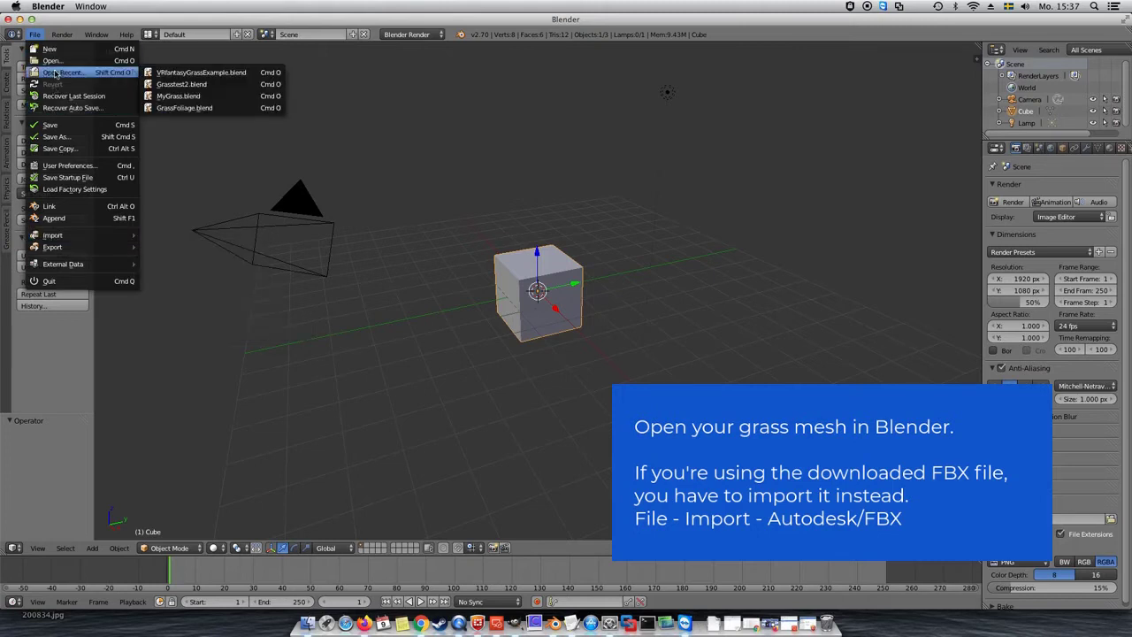
{"action": "left_click", "coordinate": [224, 77]}
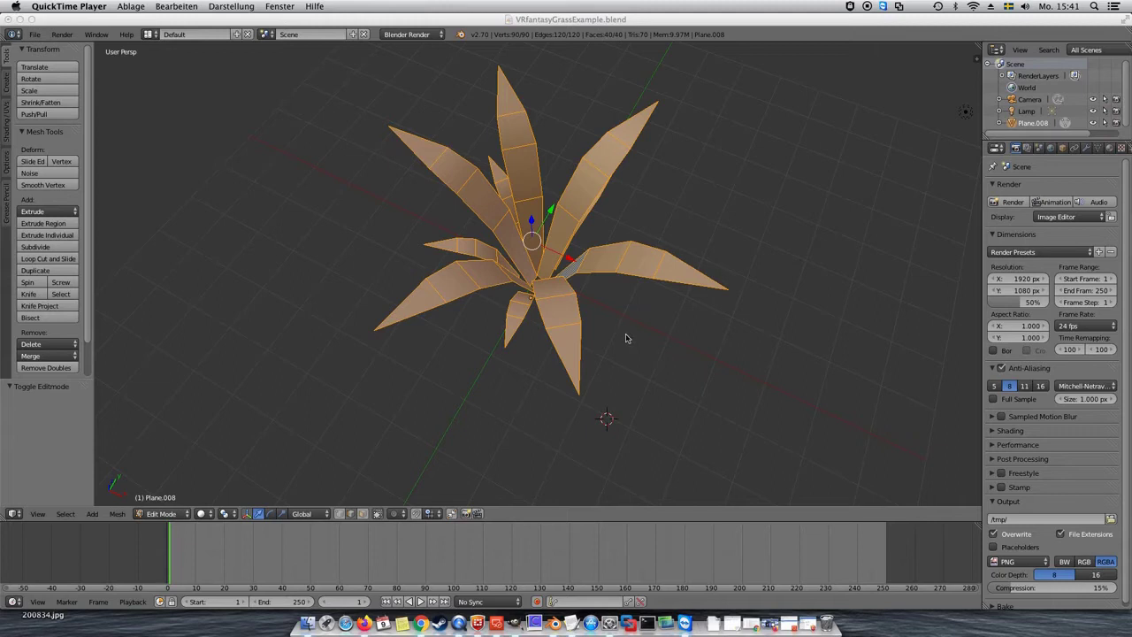
Select every vertex of the grass mesh in Edit Mode and apply Unwrap
{"action": "left_click", "coordinate": [631, 329]}
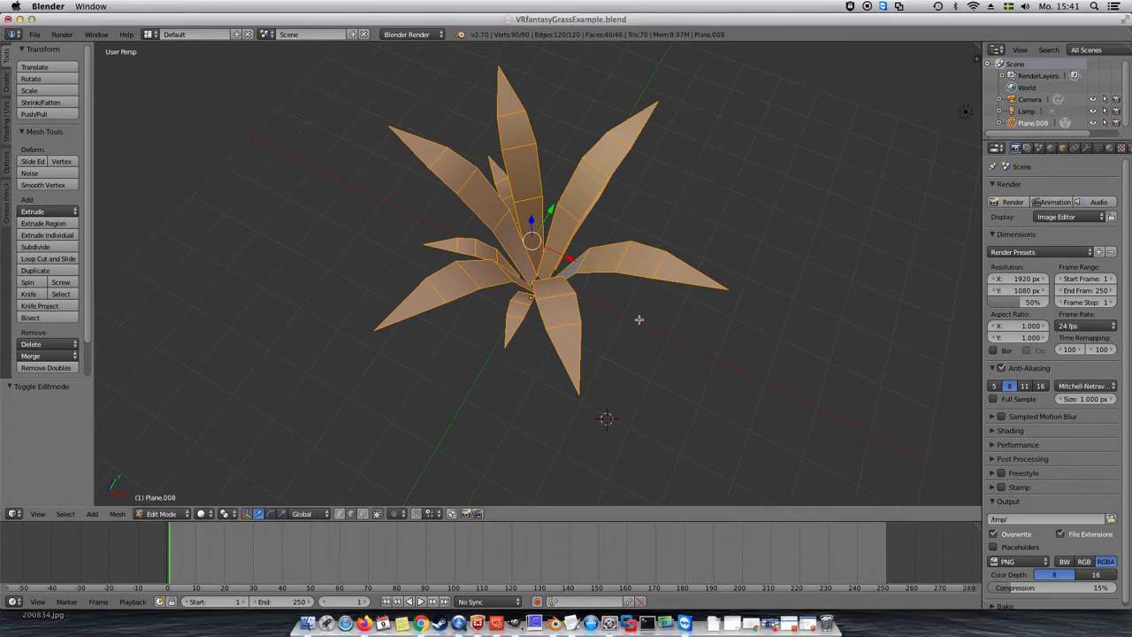
{"action": "key", "text": "a"}
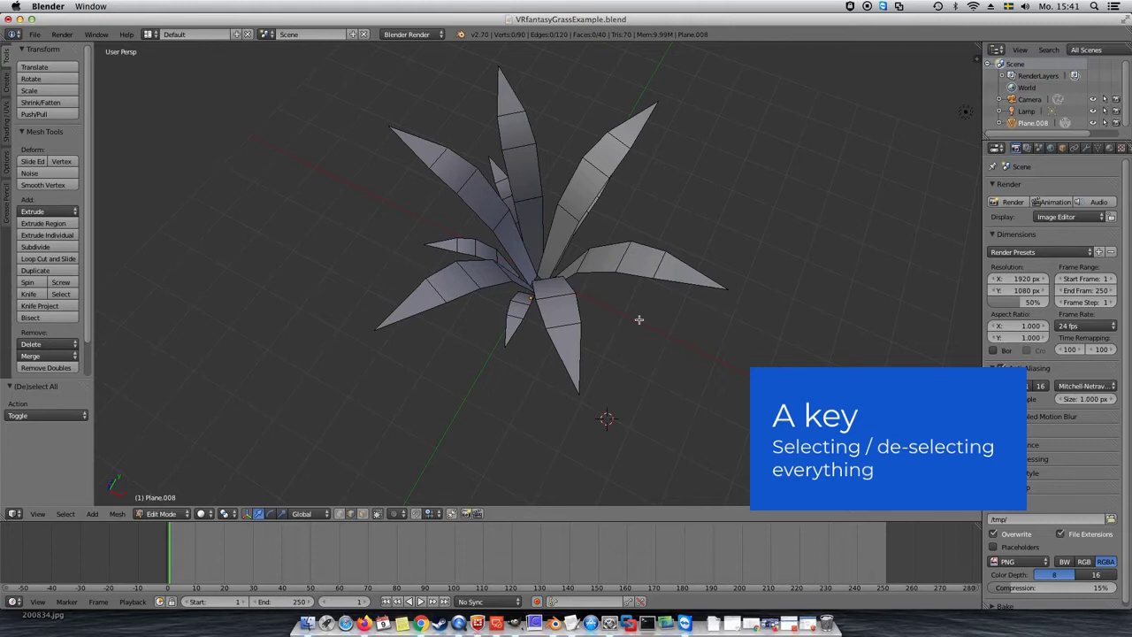
{"action": "key", "text": "a"}
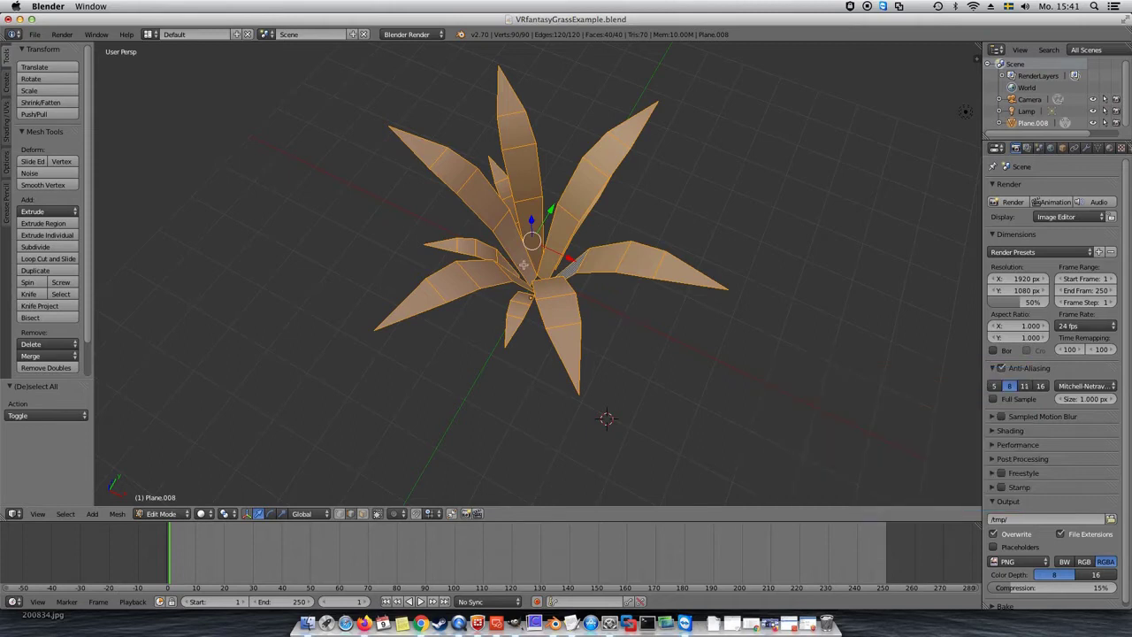
{"action": "key", "text": "u"}
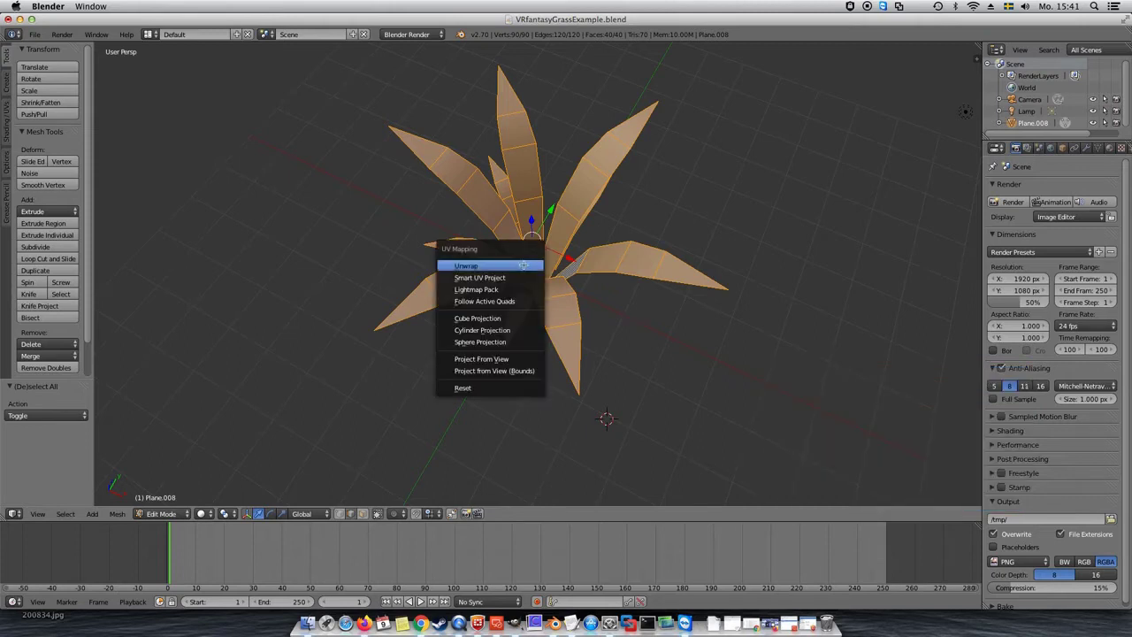
{"action": "left_click", "coordinate": [472, 265]}
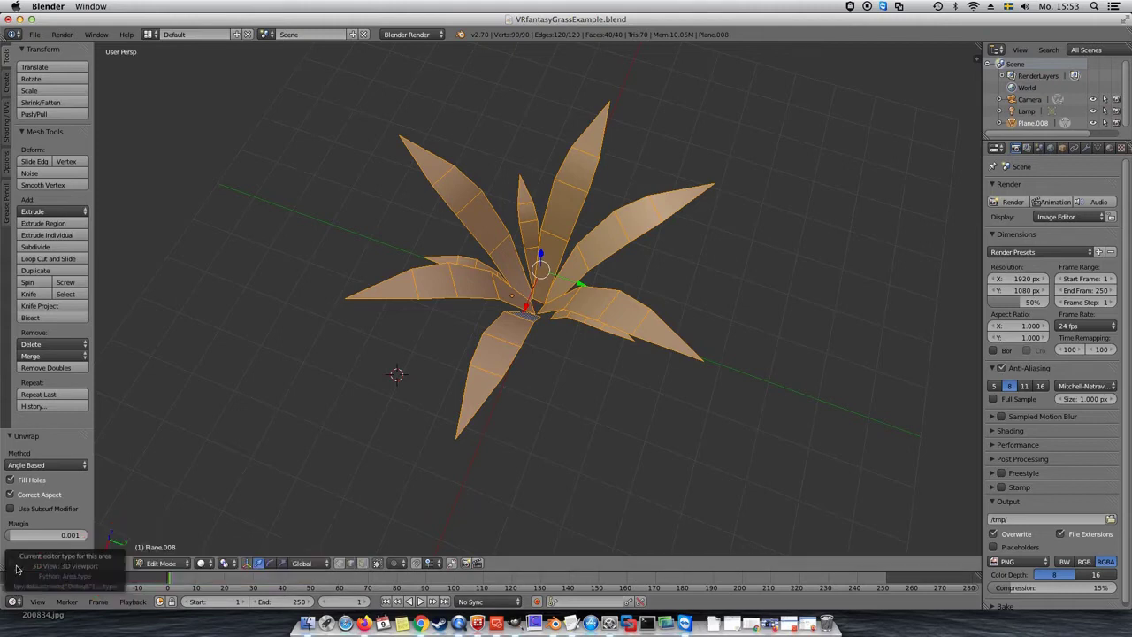
Switch the area to the UV/Image Editor and zoom in on the unwrapped leaf strips
{"action": "left_click", "coordinate": [14, 563]}
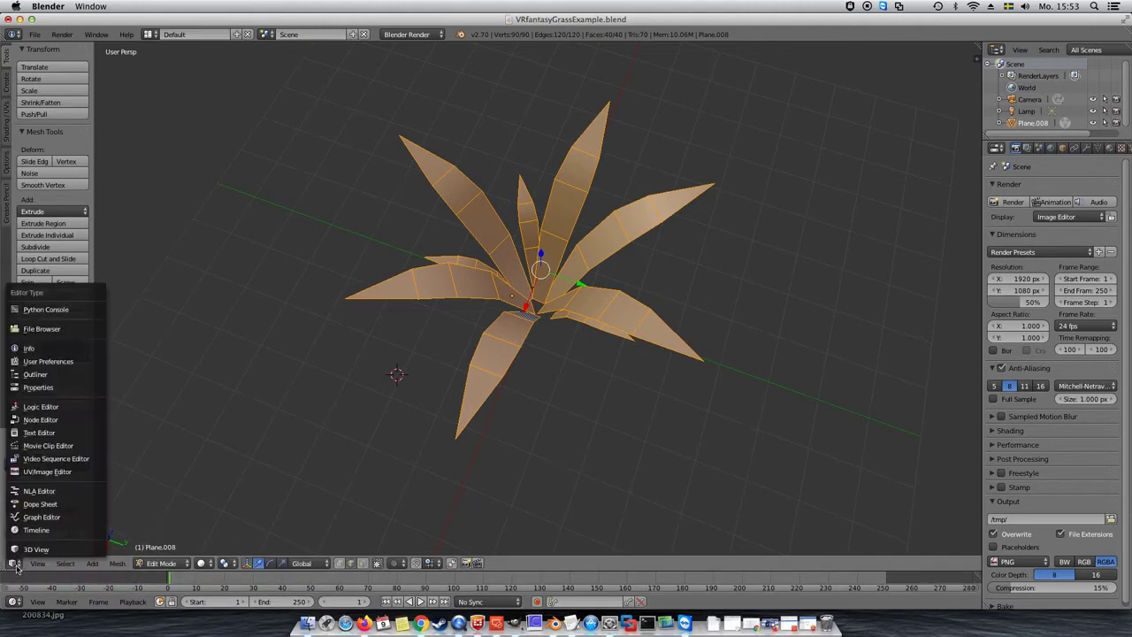
{"action": "left_click", "coordinate": [33, 476]}
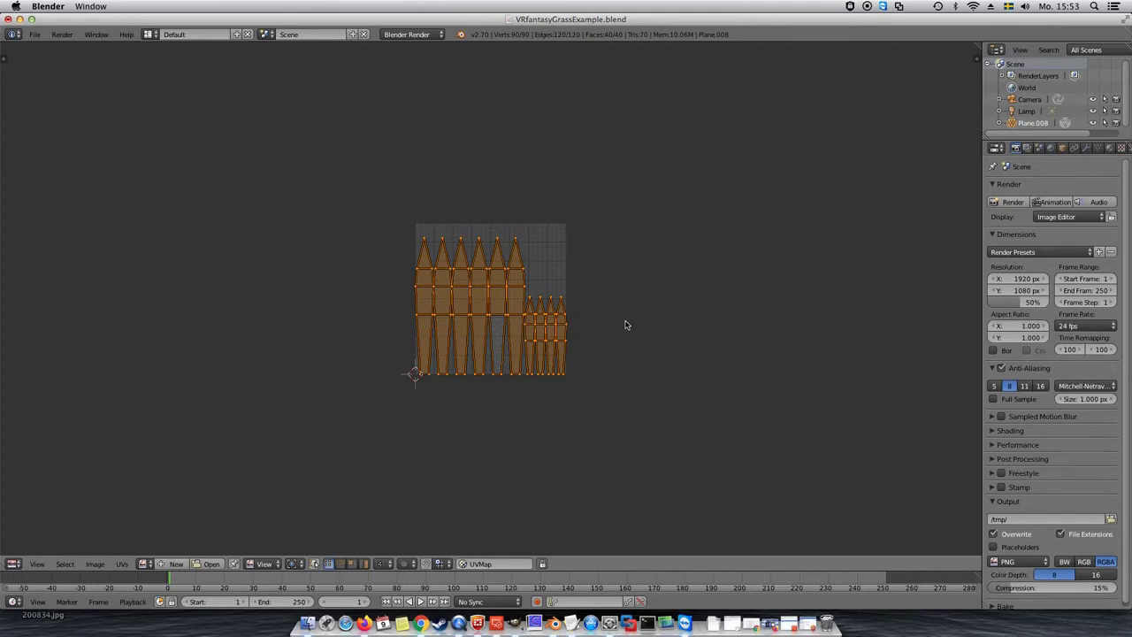
{"action": "scroll", "coordinate": [625, 325], "scroll_direction": "up", "scroll_amount": 3}
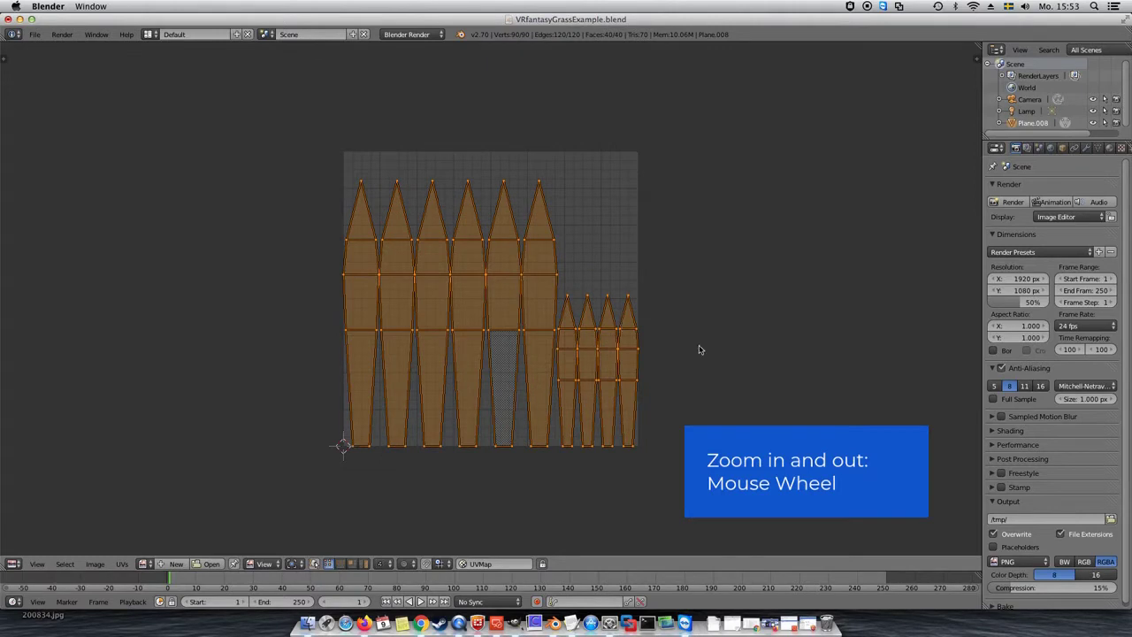
{"action": "scroll", "coordinate": [704, 346], "scroll_direction": "up", "scroll_amount": 2}
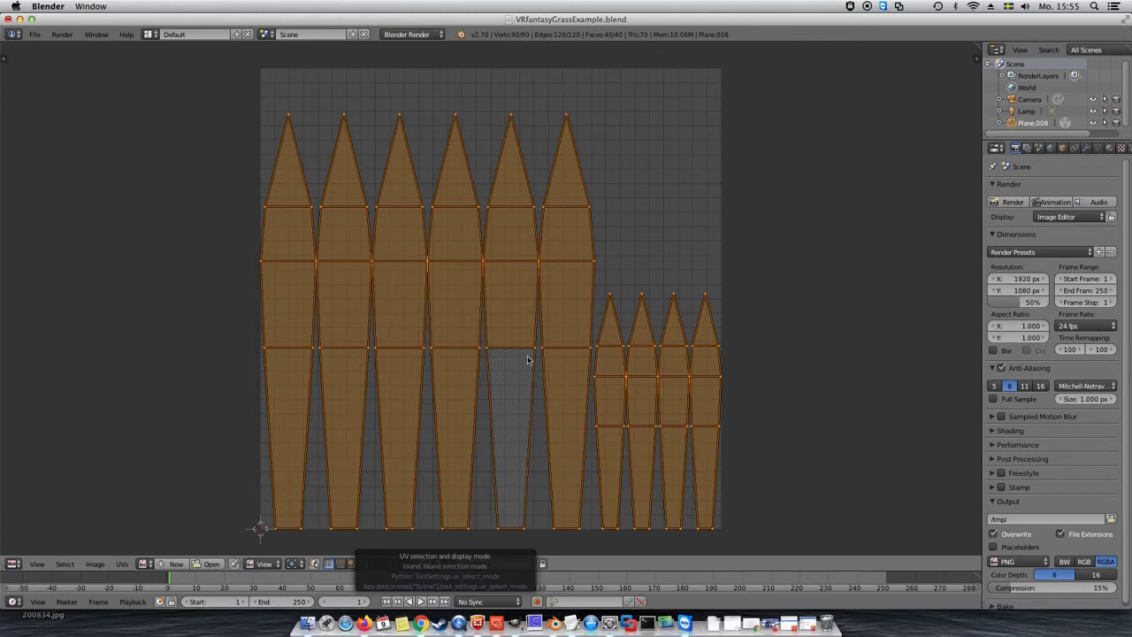
Select all UV faces, set island selection mode, and pick the sixth leaf island alone
{"action": "right_click", "coordinate": [634, 242]}
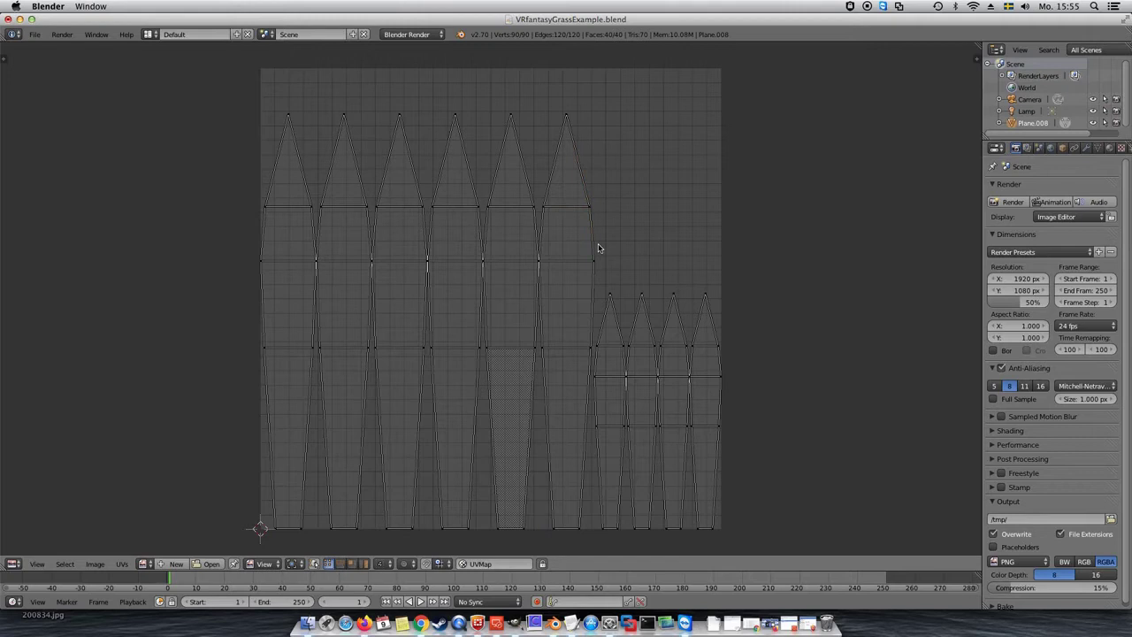
{"action": "key", "text": "a"}
{"action": "left_click", "coordinate": [366, 564]}
{"action": "key", "text": "l"}
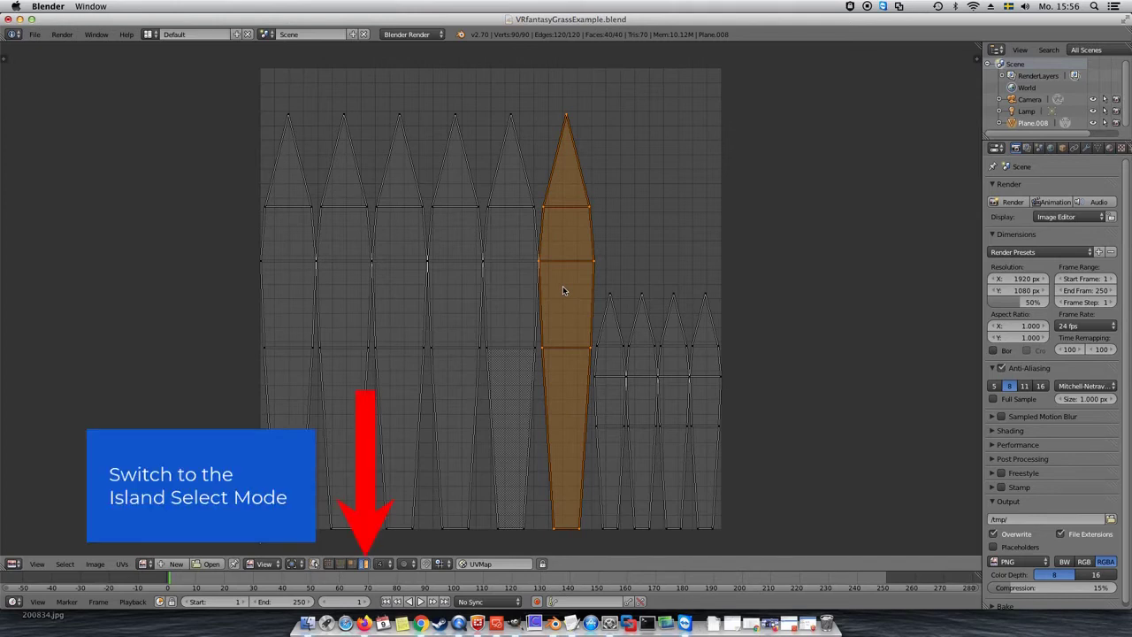
Move the selected tall leaf island onto the shared strip
{"action": "key", "text": "s"}
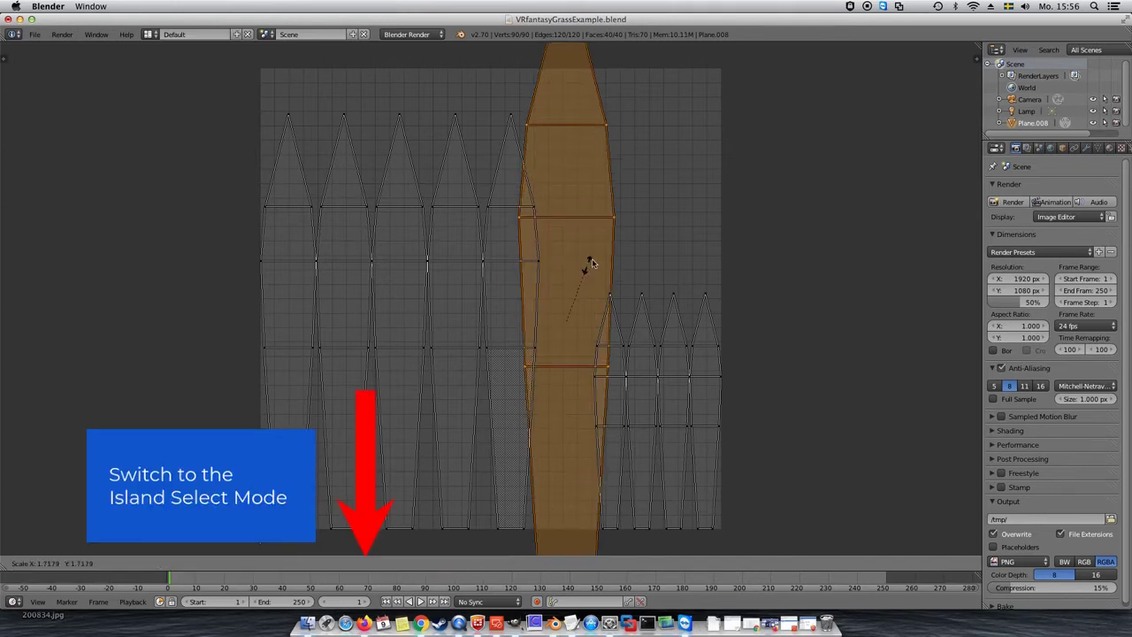
{"action": "key", "text": "Escape"}
{"action": "key", "text": "s"}
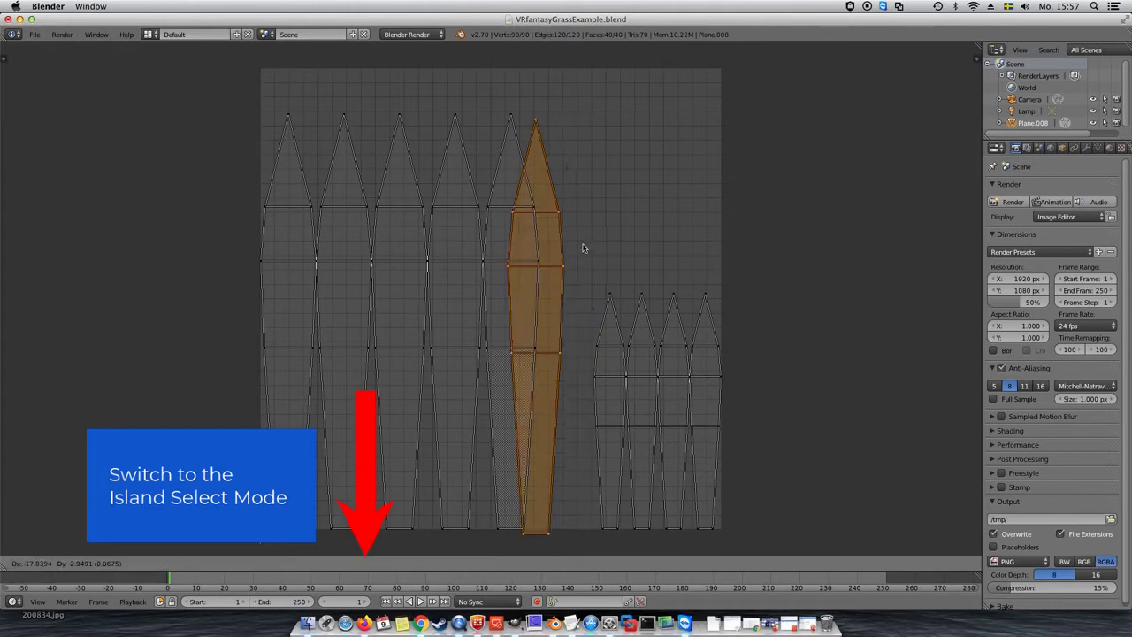
{"action": "key", "text": "Escape"}
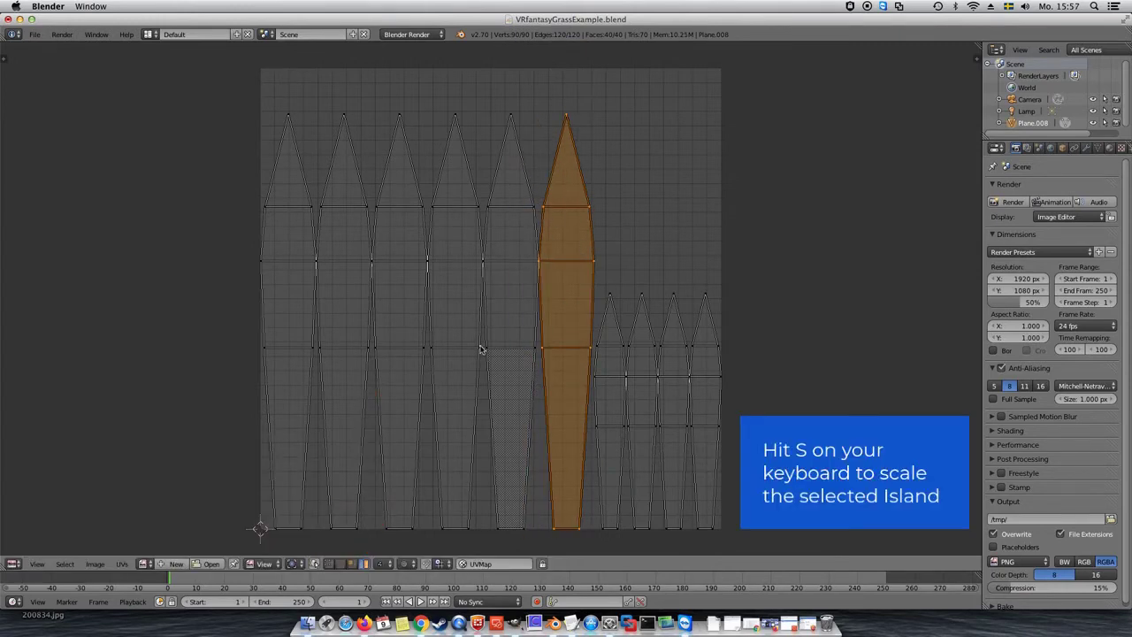
{"action": "key", "text": "g"}
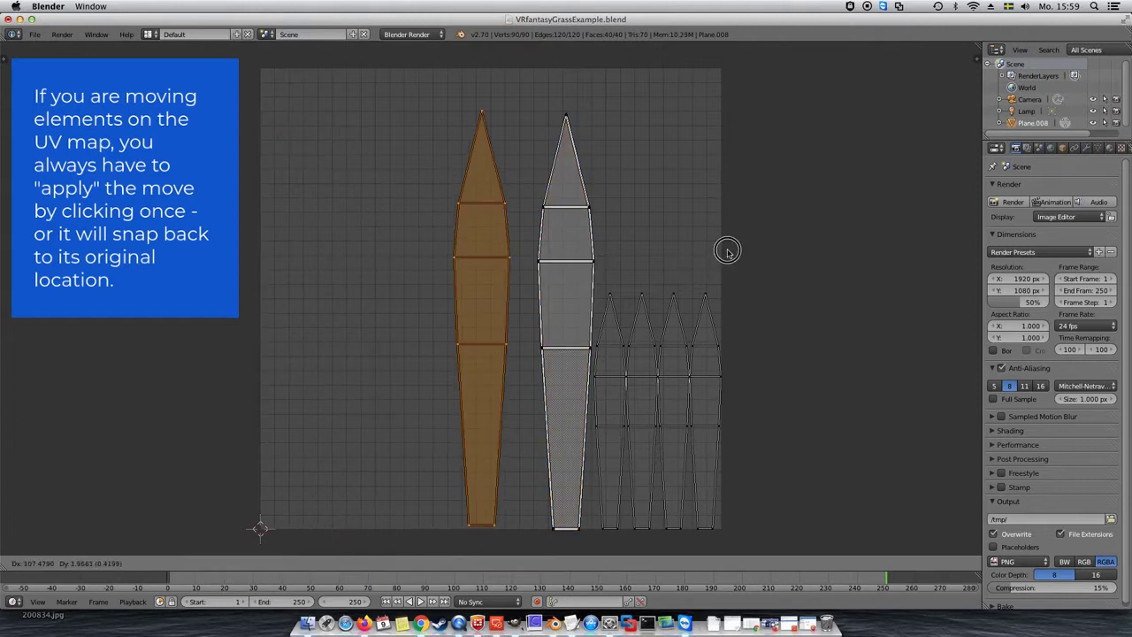
{"action": "left_click", "coordinate": [799, 256]}
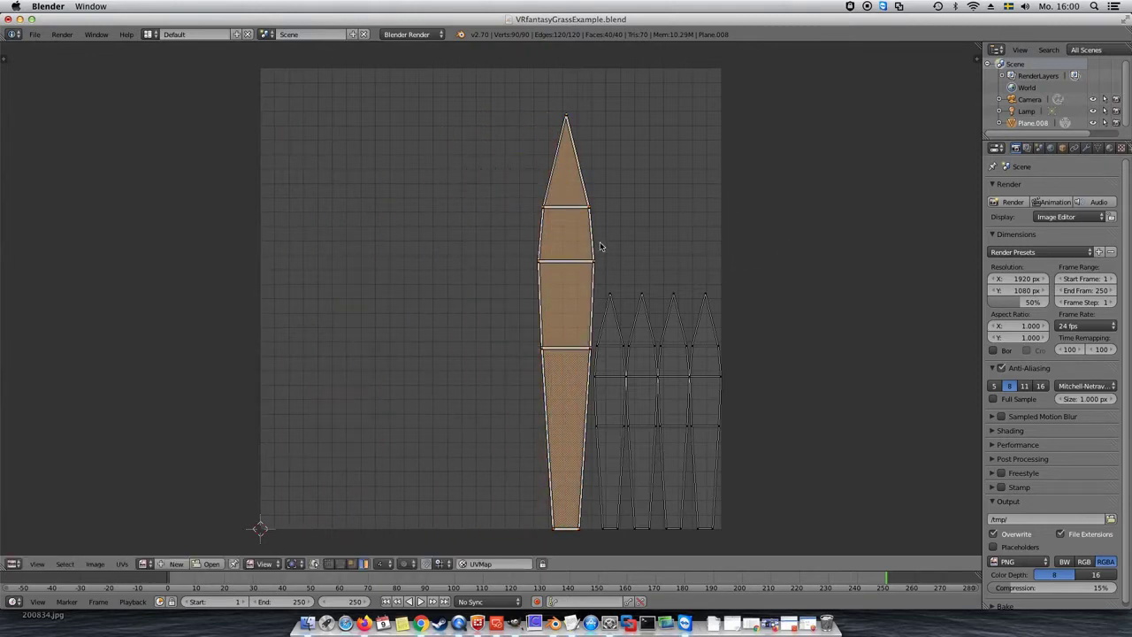
Select the four small leaf islands and scale them up
{"action": "key", "text": "l"}
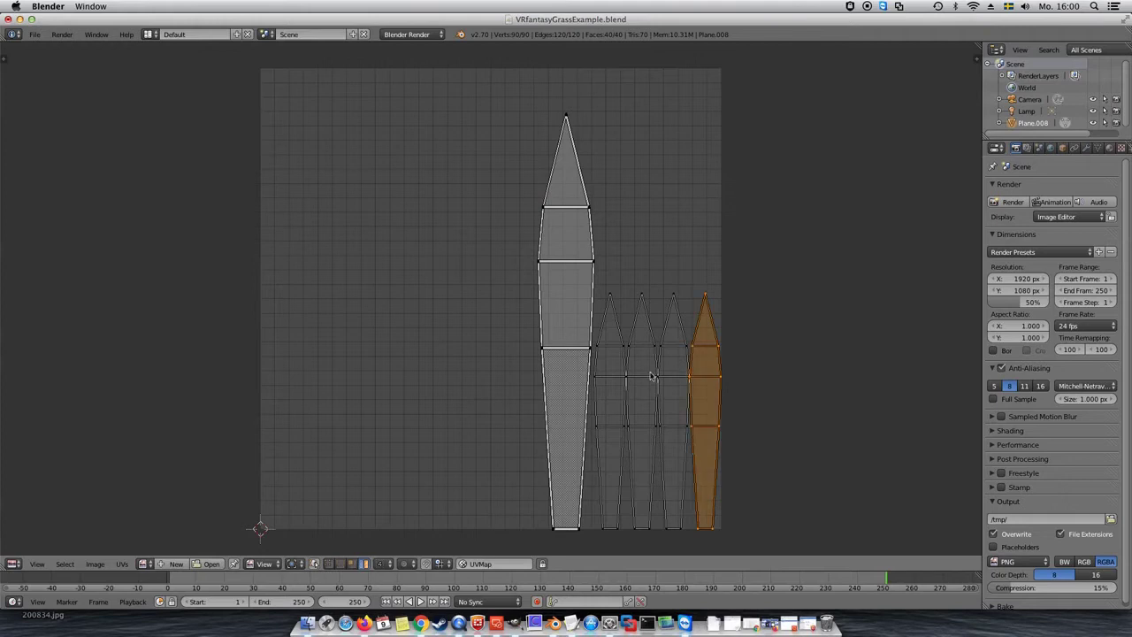
{"action": "key", "text": "l"}
{"action": "key", "text": "l"}
{"action": "key", "text": "l"}
{"action": "key", "text": "s"}
{"action": "left_click", "coordinate": [630, 357]}
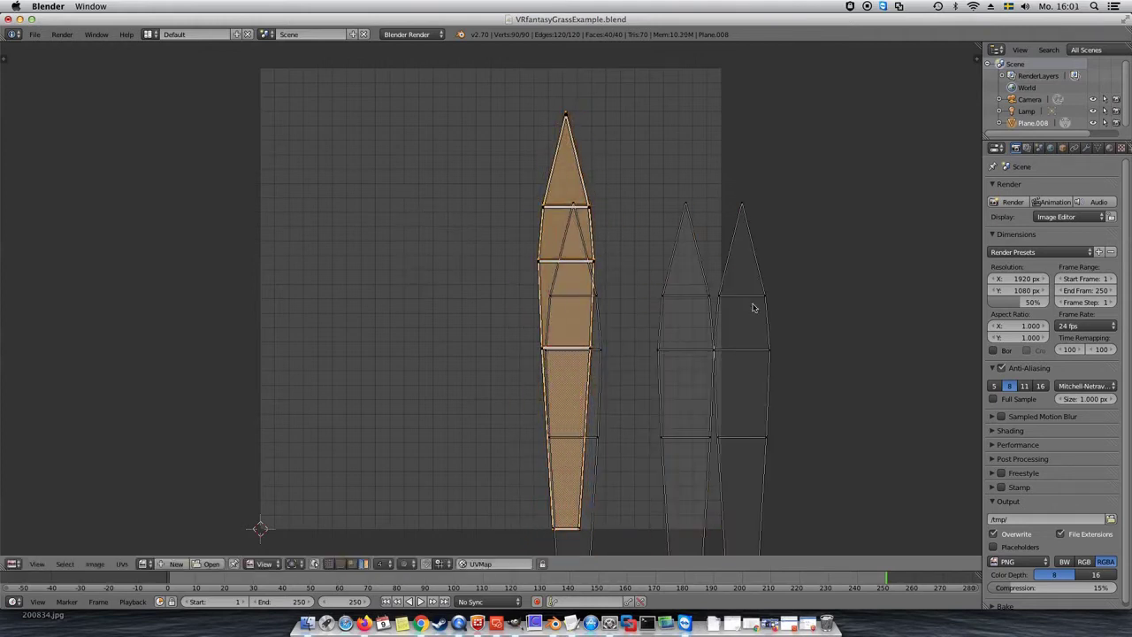
Move the right-hand blade island on top of the first island
{"action": "key", "text": "l"}
{"action": "key", "text": "g"}
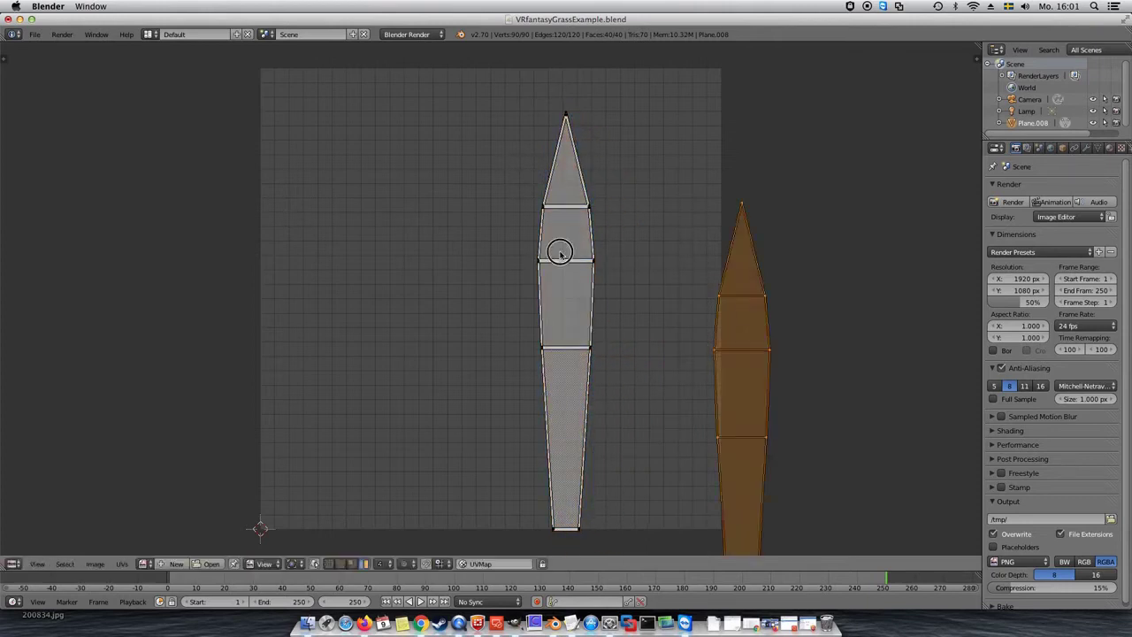
{"action": "left_click", "coordinate": [430, 182]}
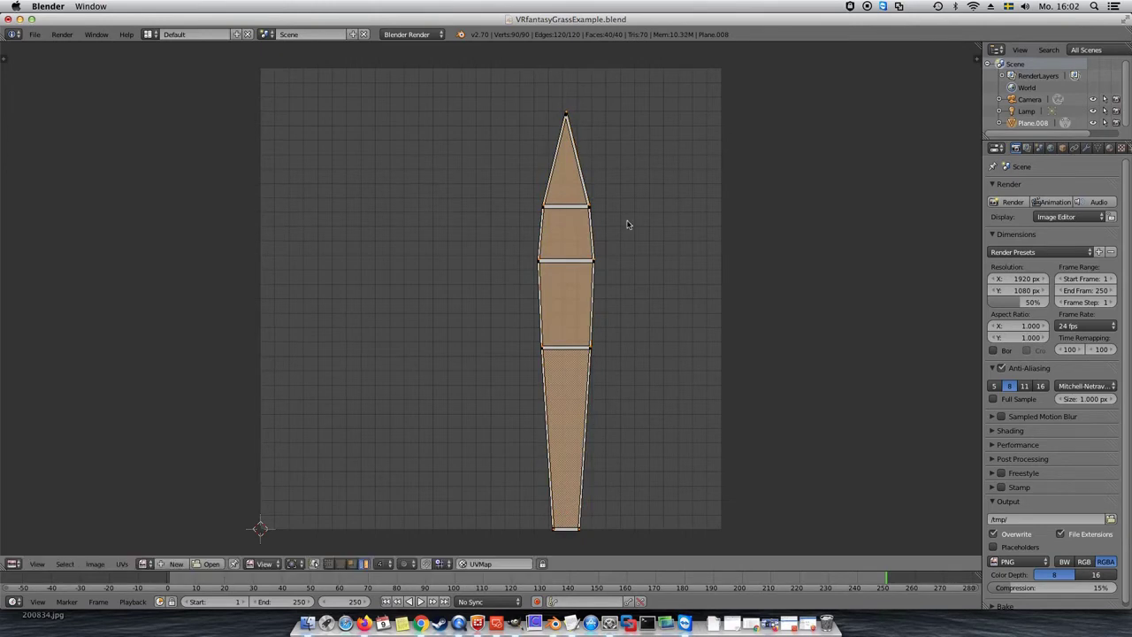
{"action": "key", "text": "ctrl+z"}
{"action": "key", "text": "ctrl+z"}
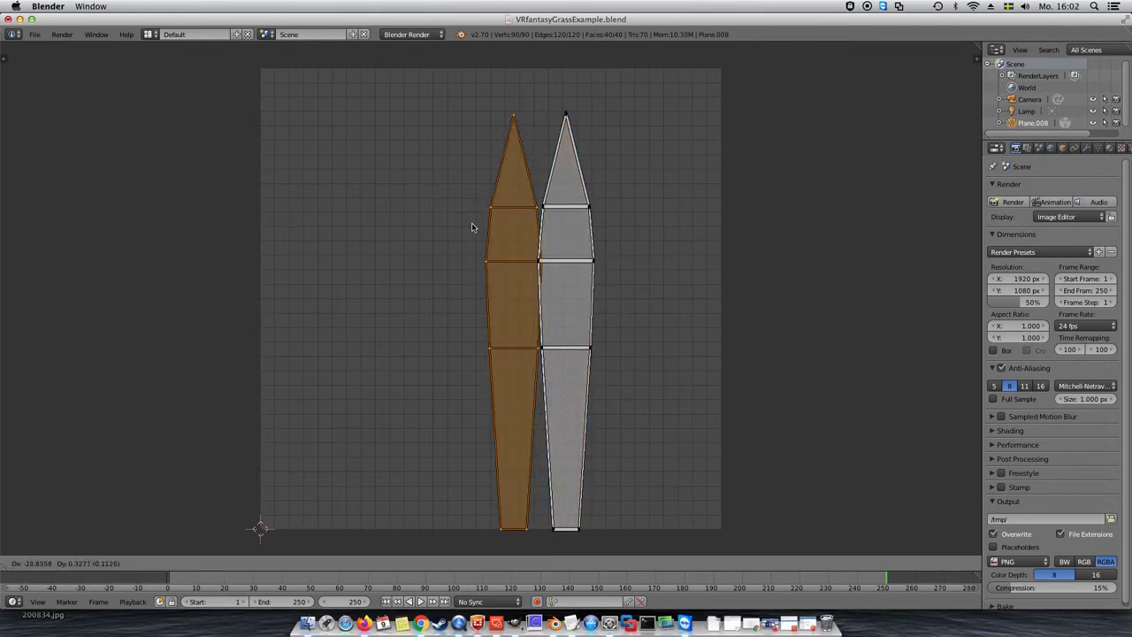
{"action": "key", "text": "ctrl+shift+z"}
{"action": "key", "text": "ctrl+shift+z"}
Select all stacked islands and translate them to the centre of the UV space
{"action": "key", "text": "a"}
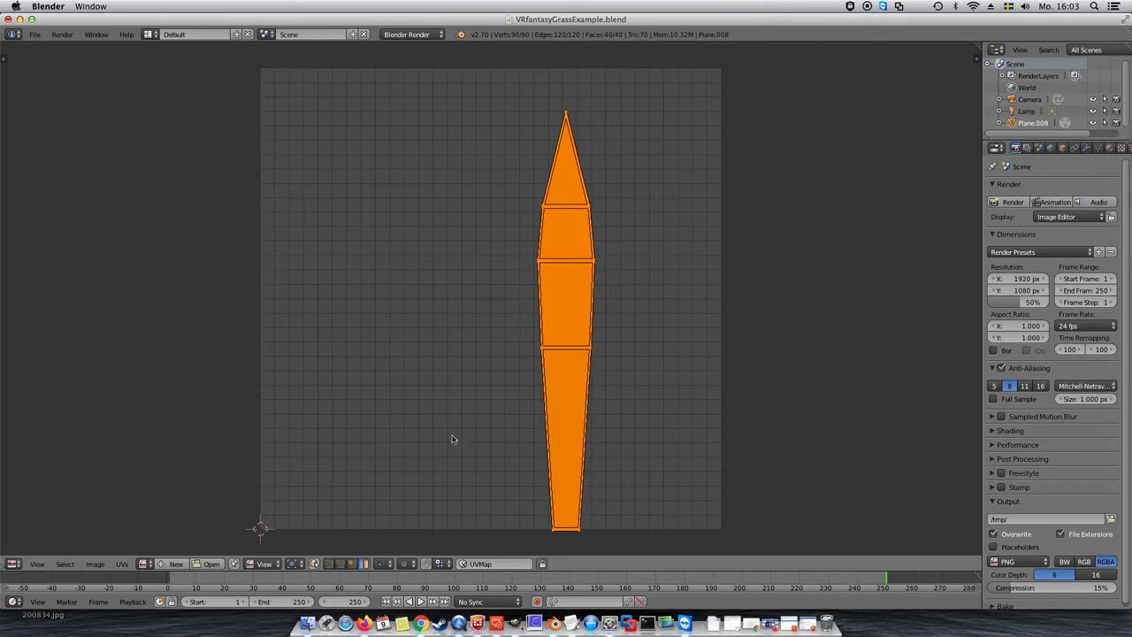
{"action": "key", "text": "t"}
{"action": "key", "text": "t"}
{"action": "key", "text": "ctrl+z"}
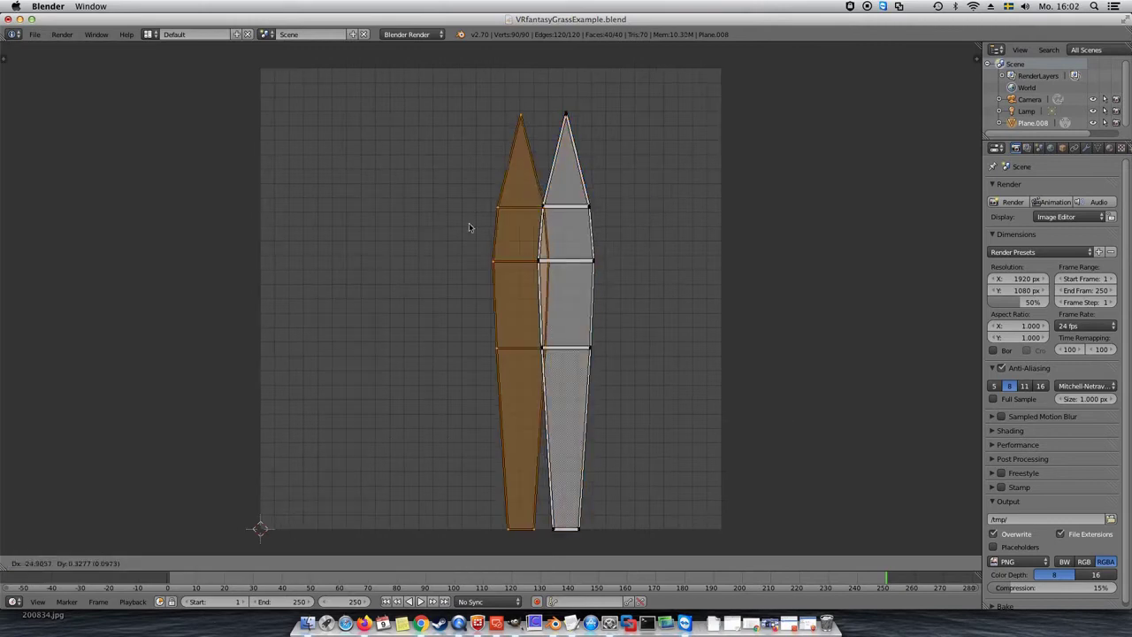
{"action": "key", "text": "ctrl+shift+z"}
{"action": "key", "text": "a"}
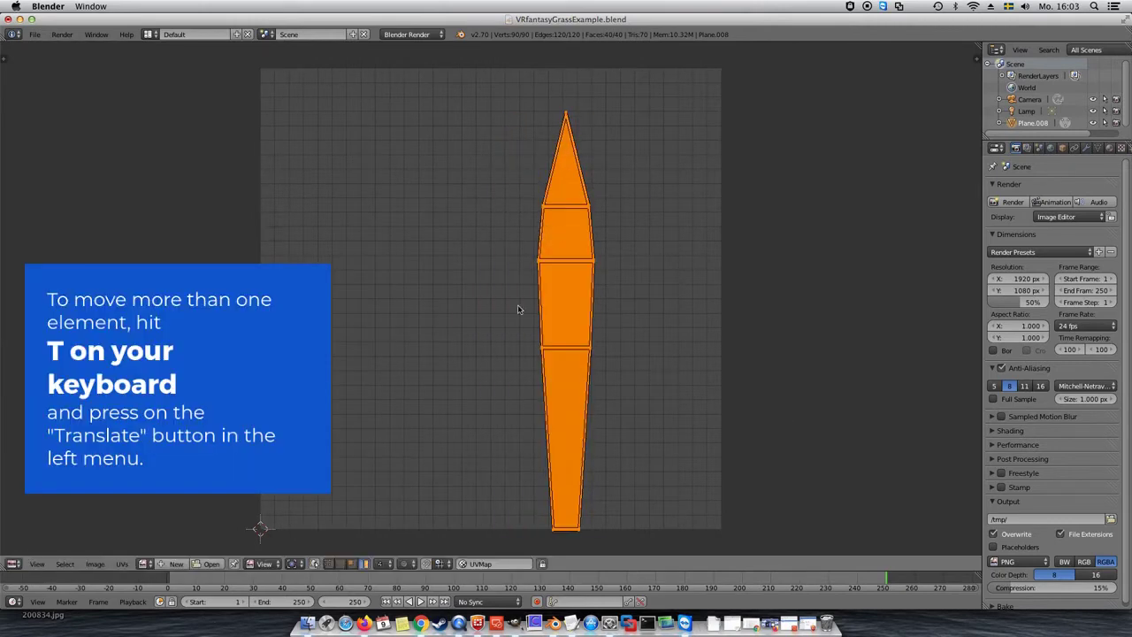
{"action": "key", "text": "t"}
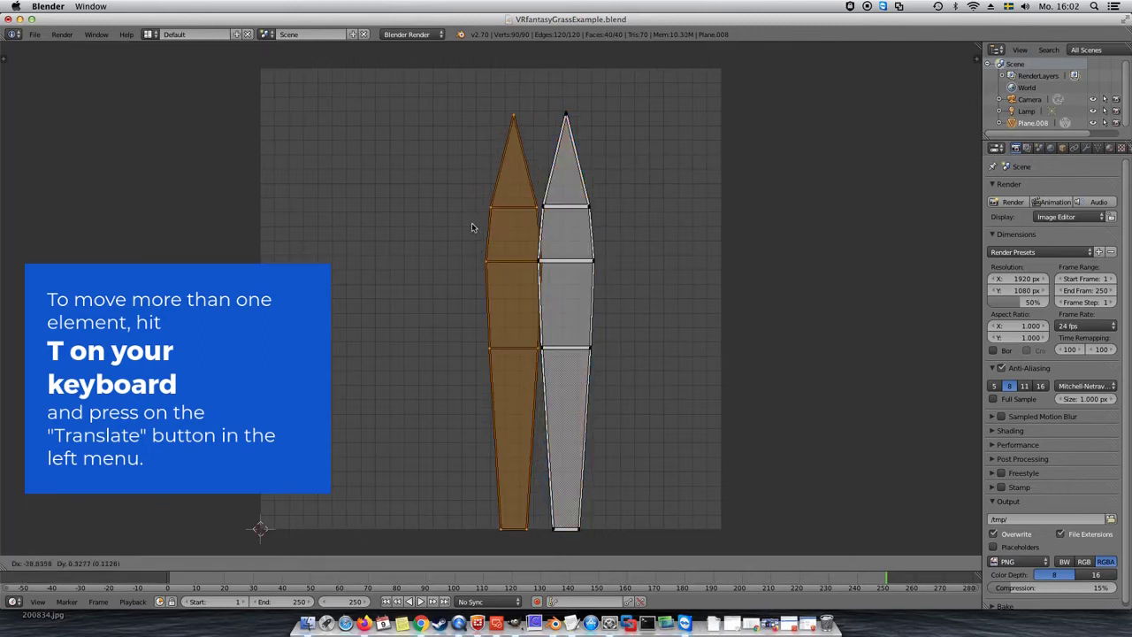
{"action": "key", "text": "ctrl+shift+z"}
{"action": "key", "text": "a"}
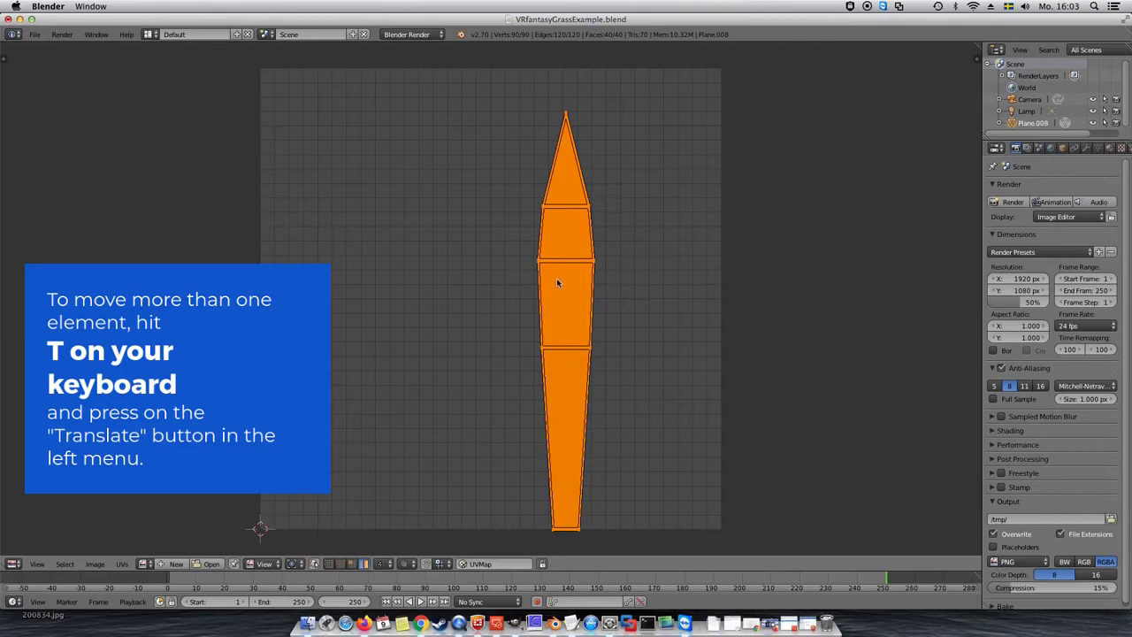
{"action": "key", "text": "t"}
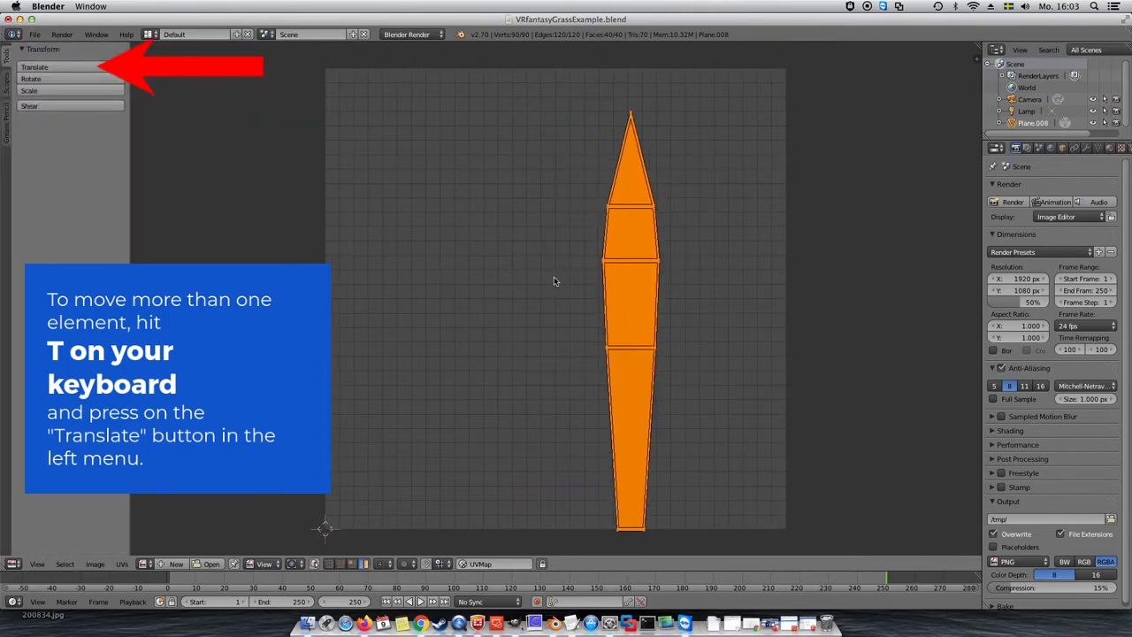
{"action": "left_click", "coordinate": [62, 68]}
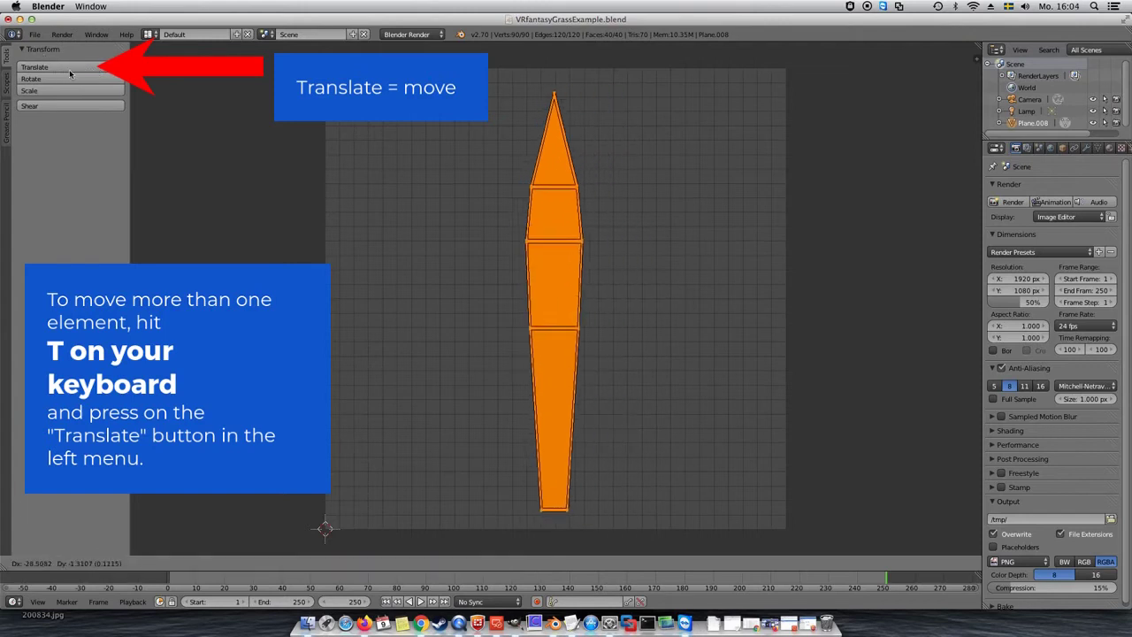
{"action": "left_click", "coordinate": [411, 171]}
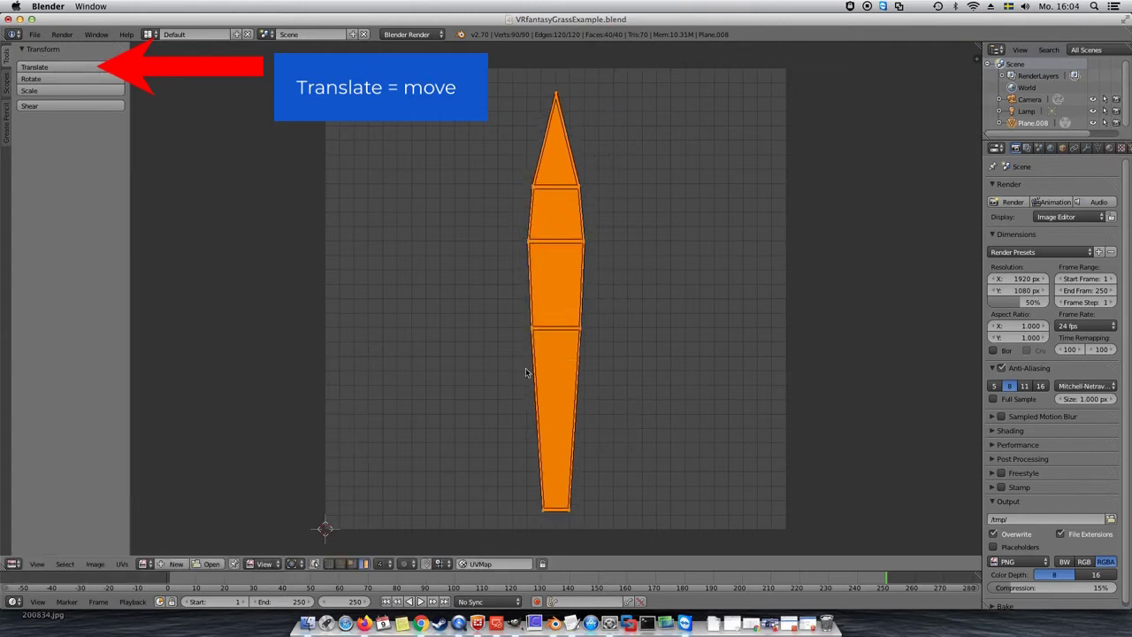
Scale the islands slightly larger, then stretch them wider along X
{"action": "key", "text": "s"}
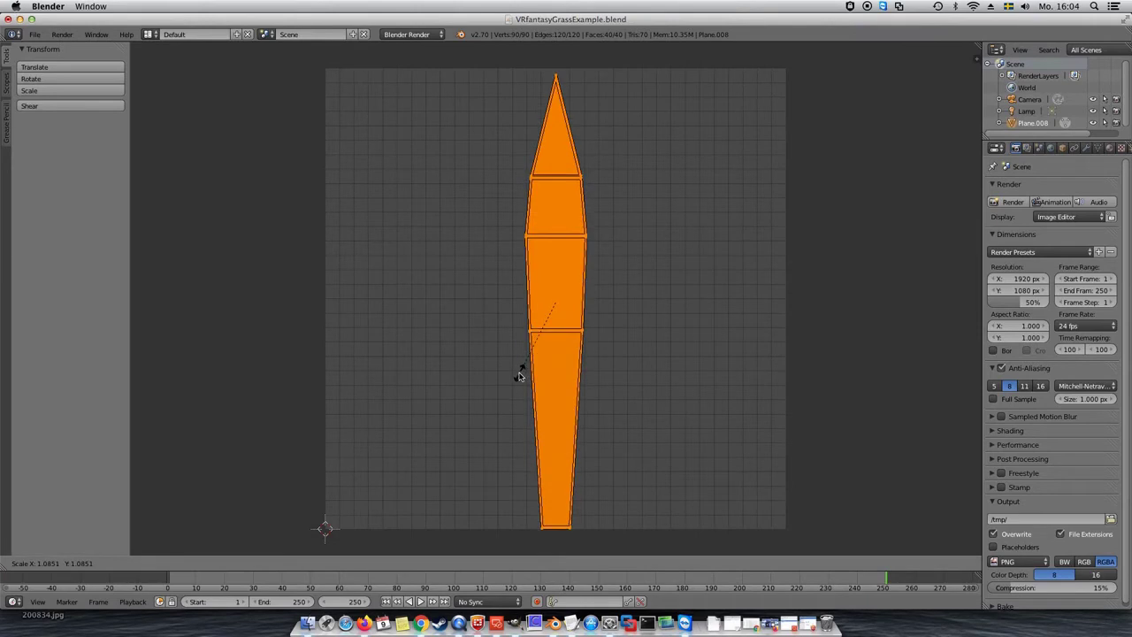
{"action": "left_click", "coordinate": [519, 376]}
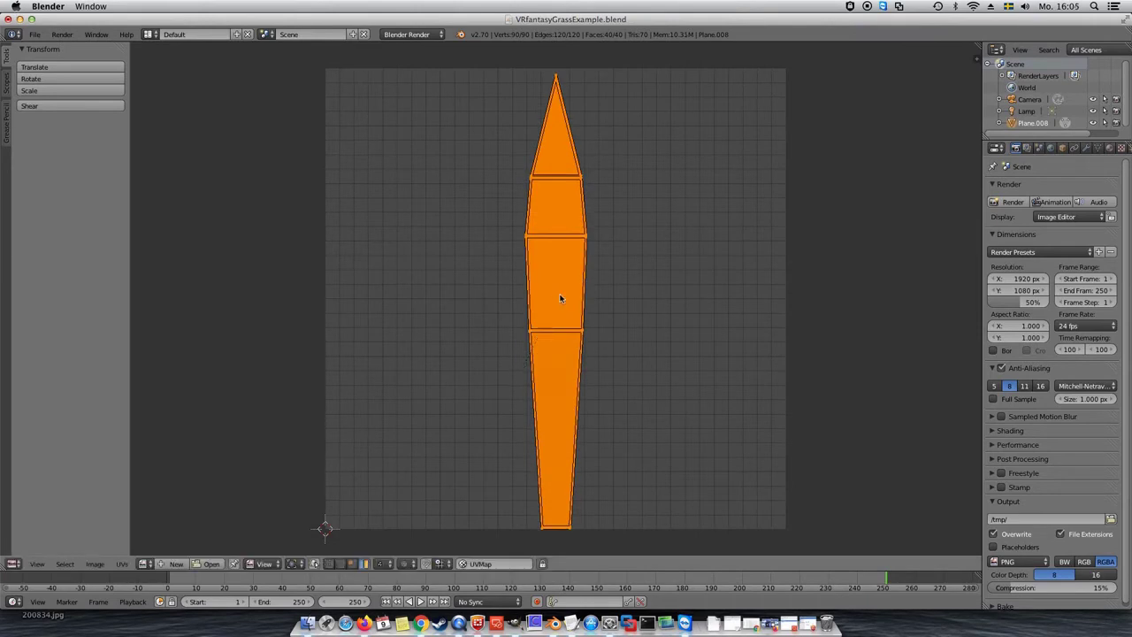
{"action": "key", "text": "s"}
{"action": "key", "text": "x"}
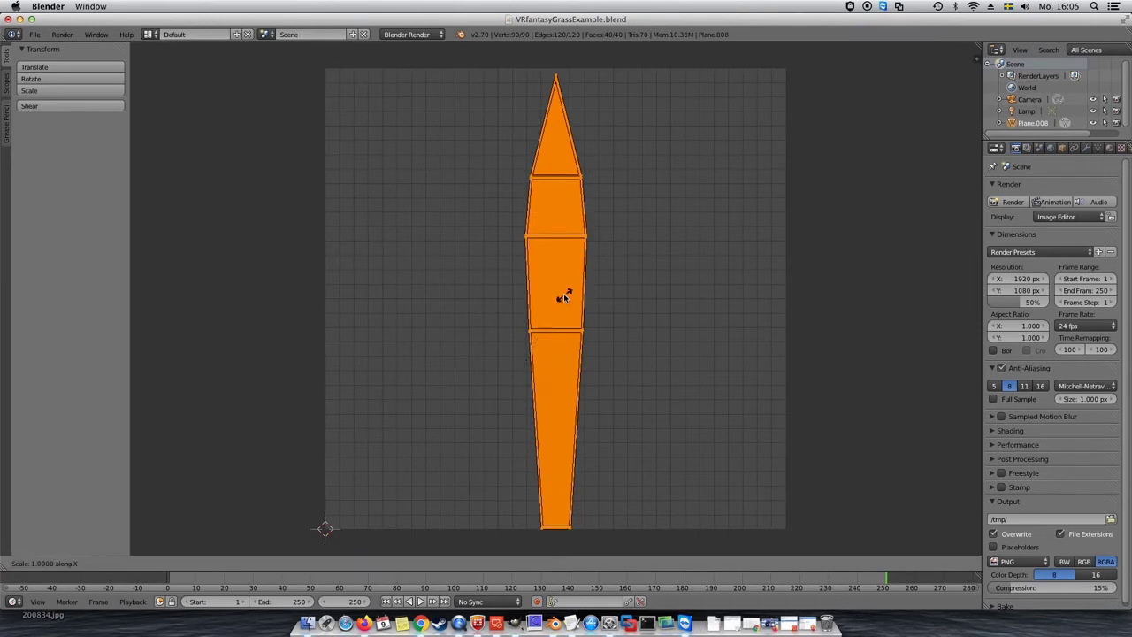
{"action": "left_click", "coordinate": [576, 300]}
{"action": "key", "text": "a"}
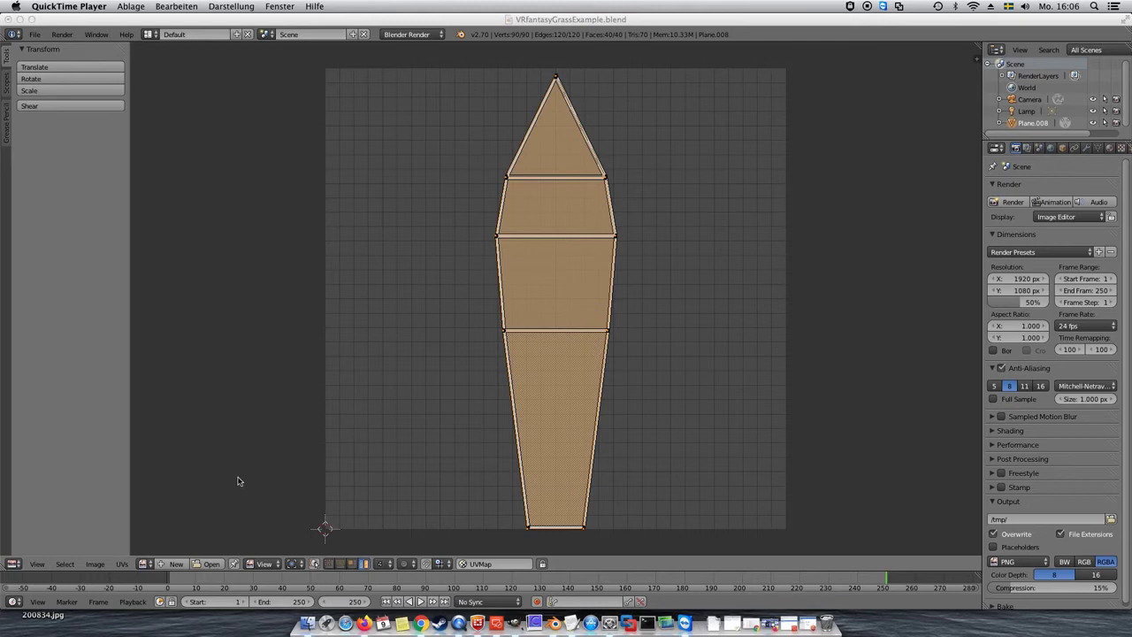
Create a new image 512 px wide and 1024 px high behind the UV layout
{"action": "left_click", "coordinate": [174, 565]}
{"action": "left_click", "coordinate": [174, 565]}
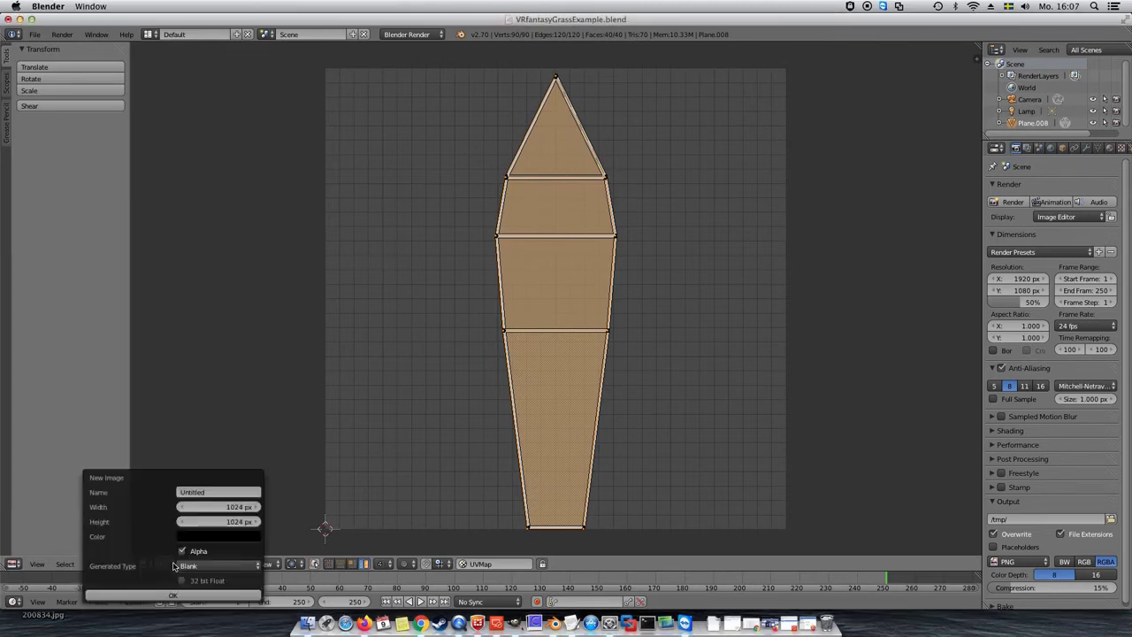
{"action": "left_click", "coordinate": [234, 506]}
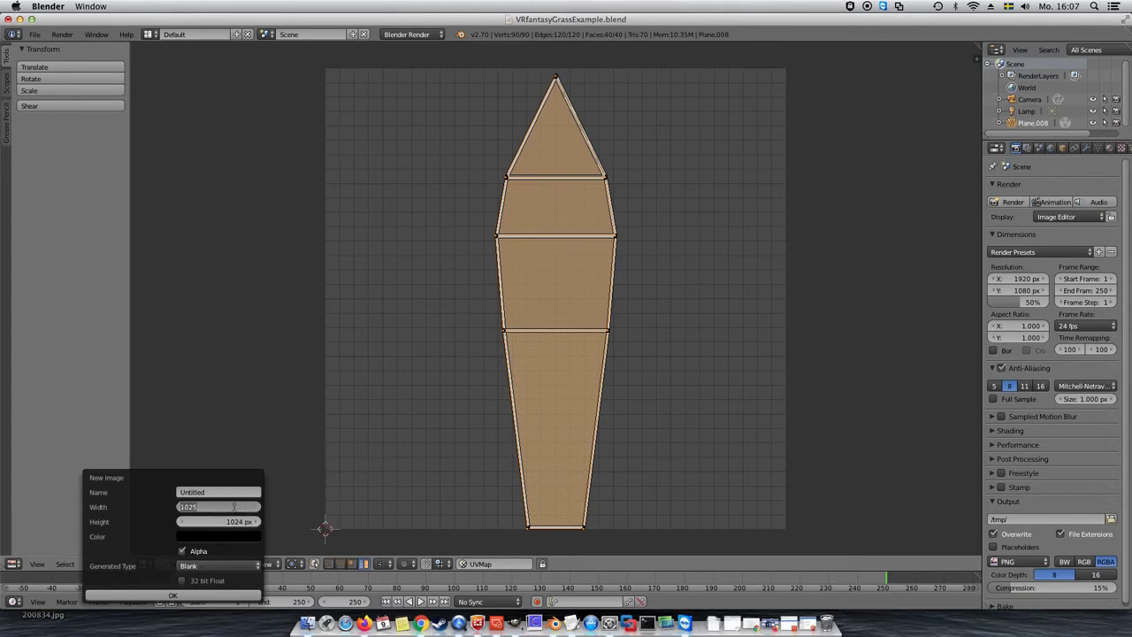
{"action": "type", "text": "512"}
{"action": "key", "text": "Return"}
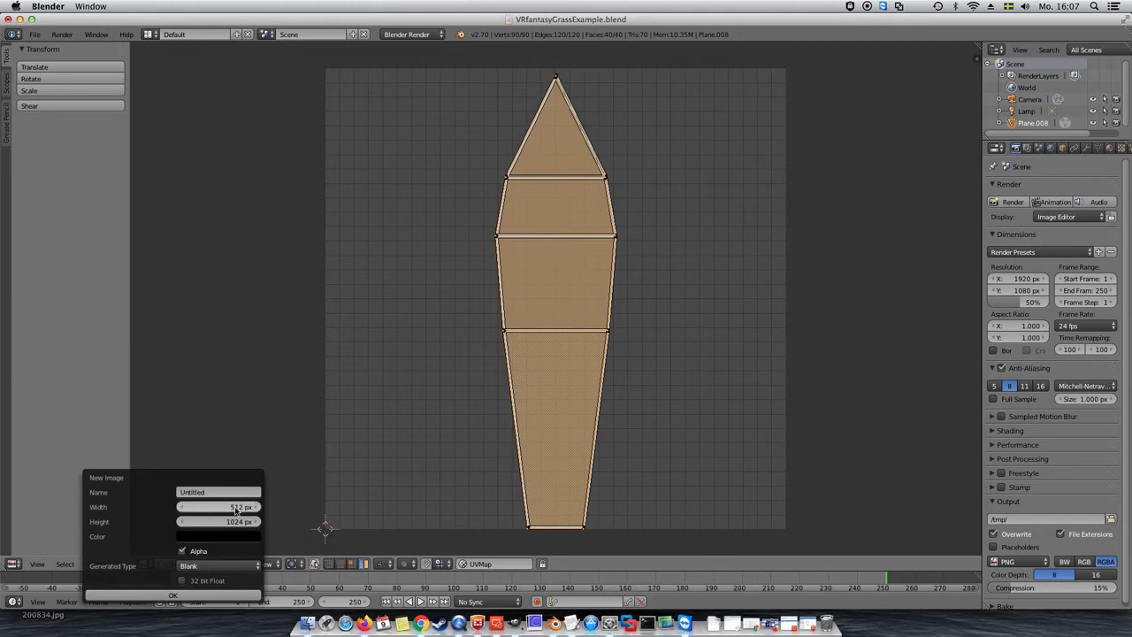
{"action": "left_click", "coordinate": [173, 594]}
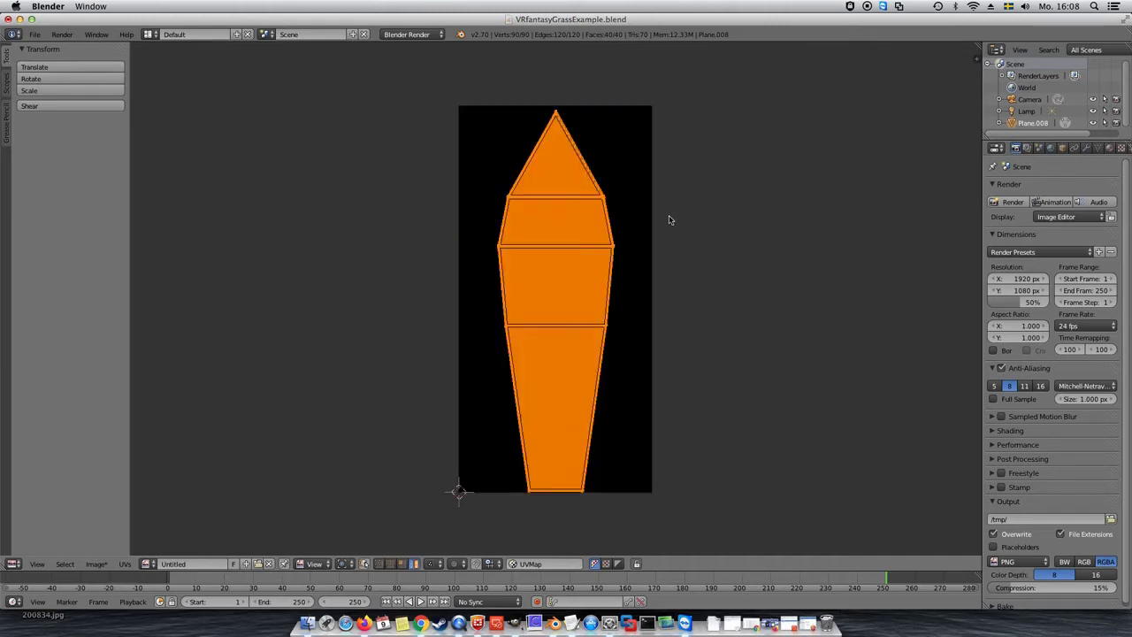
Deselect the UVs, zoom in, and screenshot the blade's UV outline on the black image
{"action": "key", "text": "a"}
{"action": "key", "text": "a"}
{"action": "scroll", "coordinate": [640, 390], "scroll_direction": "up", "scroll_amount": 1}
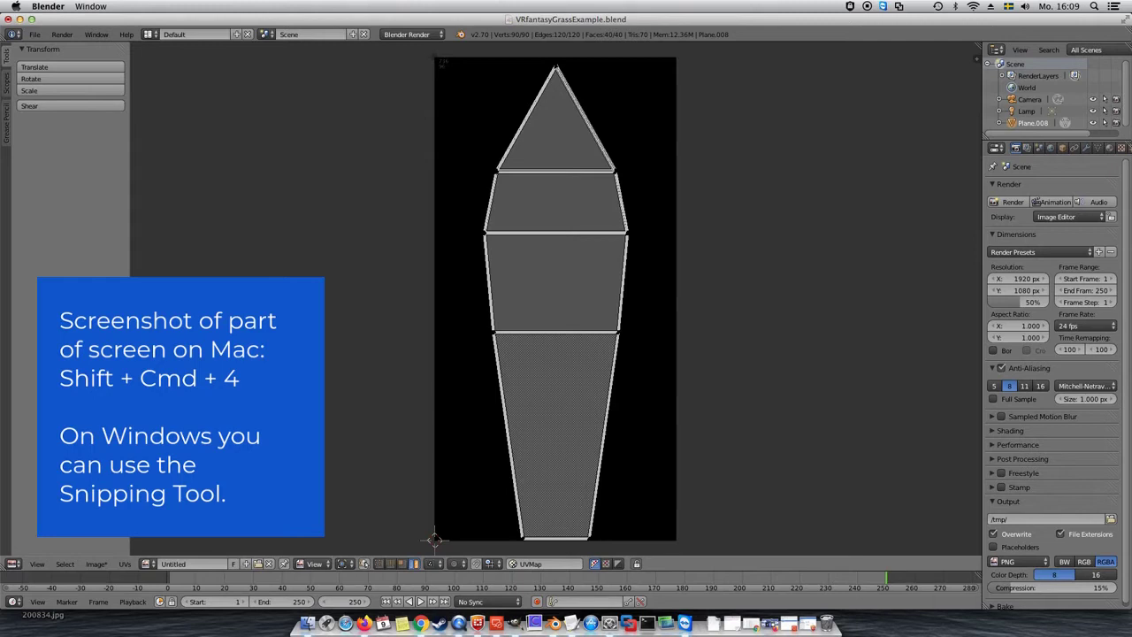
{"action": "left_click_drag", "start_coordinate": [434, 57], "coordinate": [676, 540]}
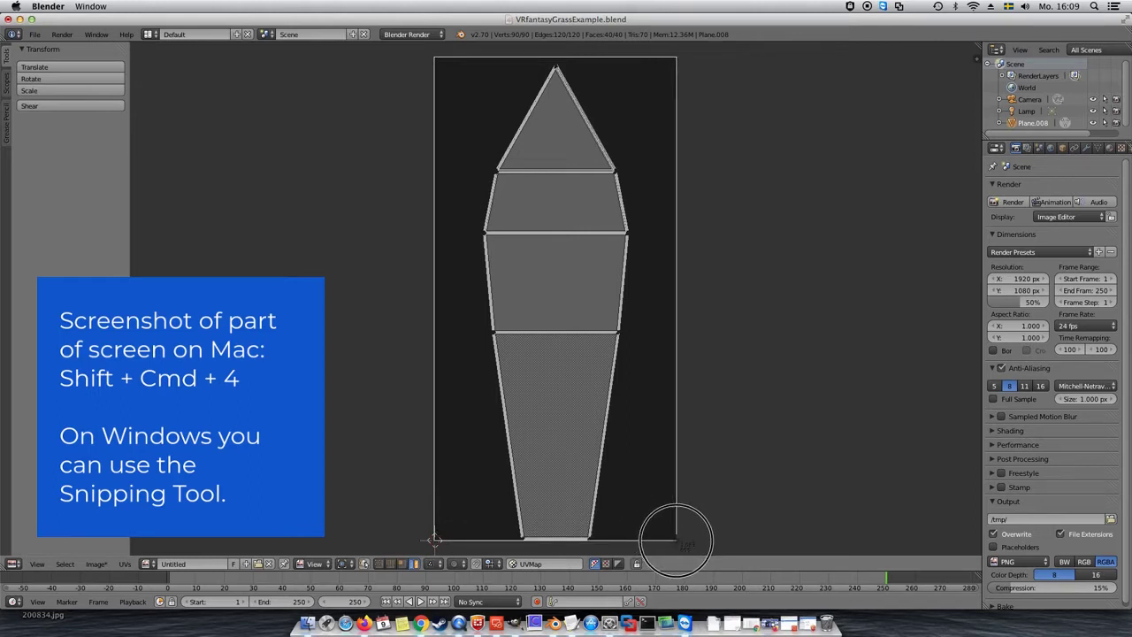
{"action": "left_click_drag", "start_coordinate": [677, 541], "coordinate": [676, 540]}
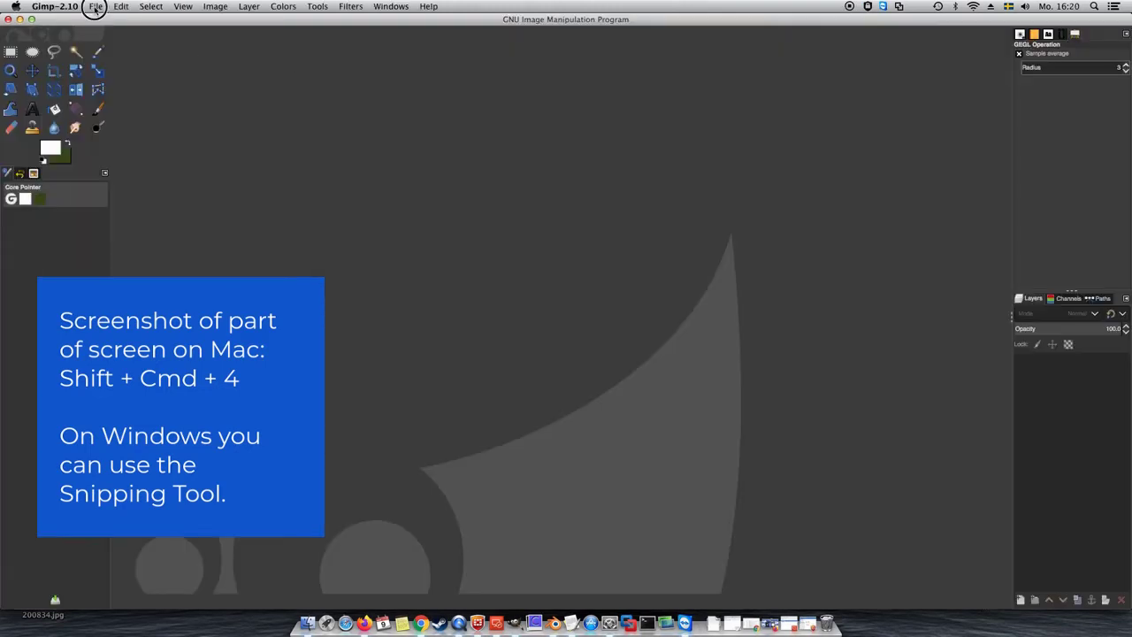
Open the UV layout screenshot from the Desktop in GIMP
{"action": "left_click", "coordinate": [96, 7]}
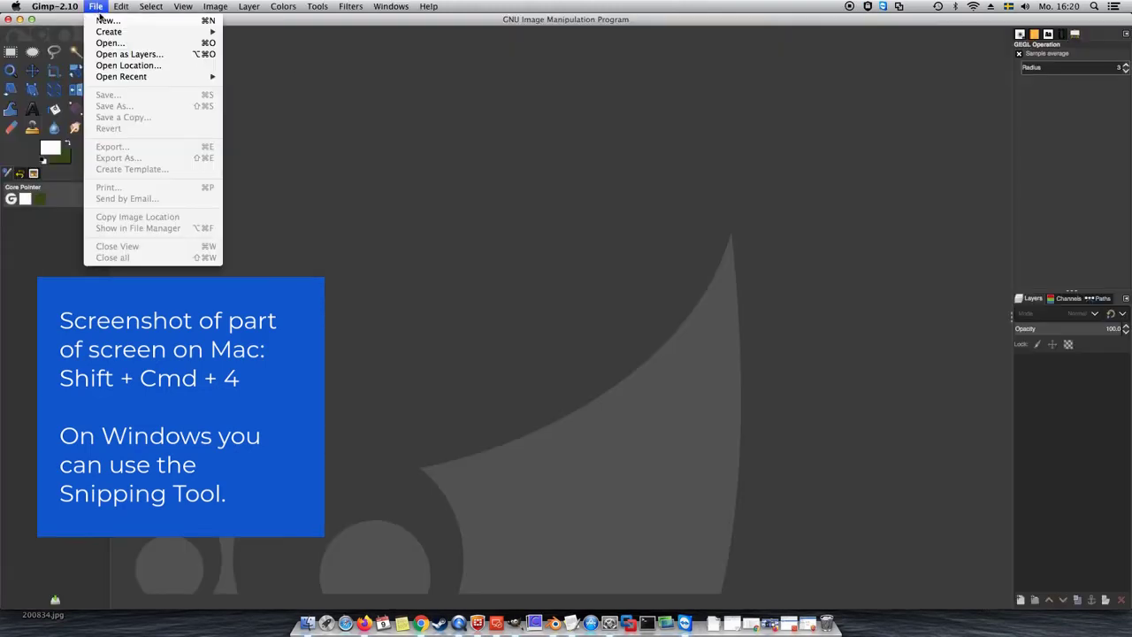
{"action": "left_click", "coordinate": [111, 46]}
{"action": "left_click", "coordinate": [122, 127]}
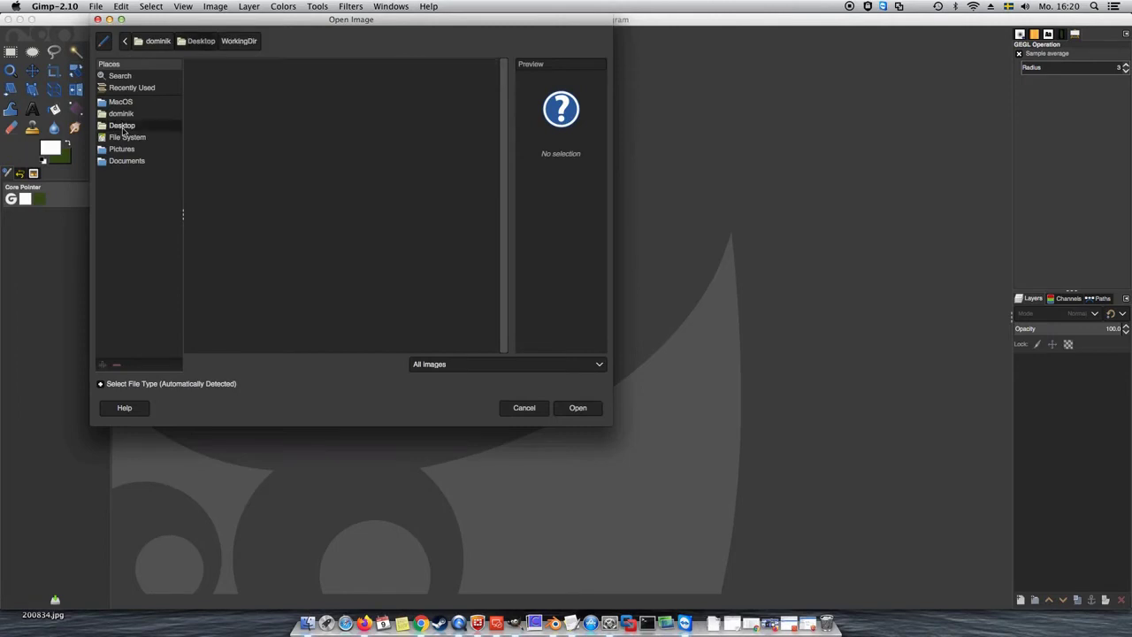
{"action": "left_click", "coordinate": [316, 233]}
{"action": "left_click", "coordinate": [577, 408]}
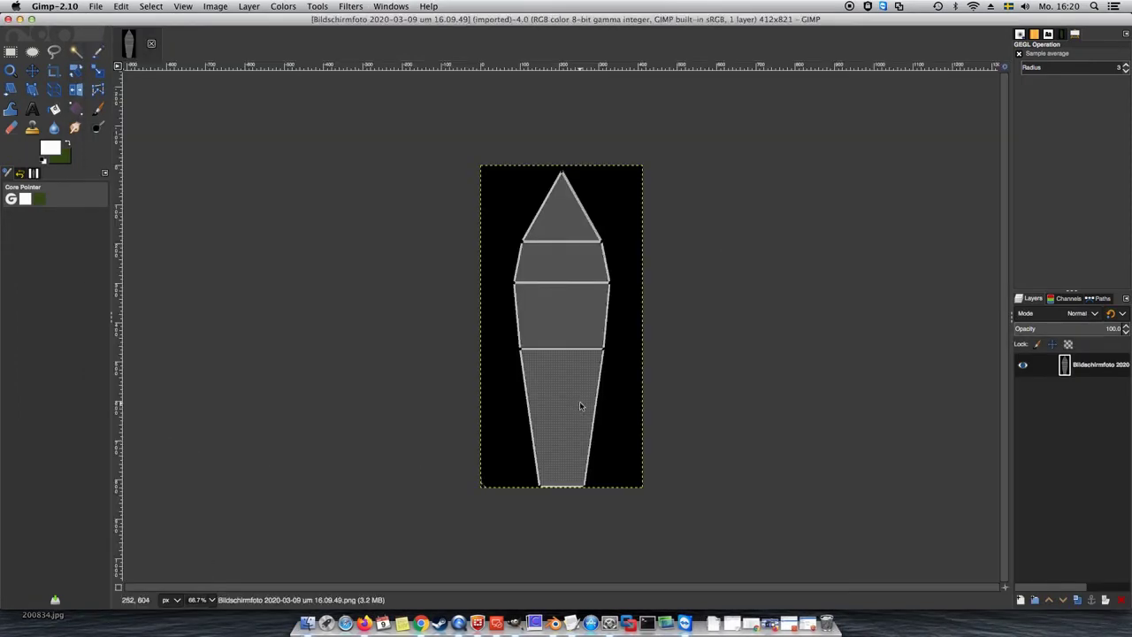
Scale the image to 512 × 1024 pixels with the width/height chain unlinked
{"action": "left_click", "coordinate": [215, 7]}
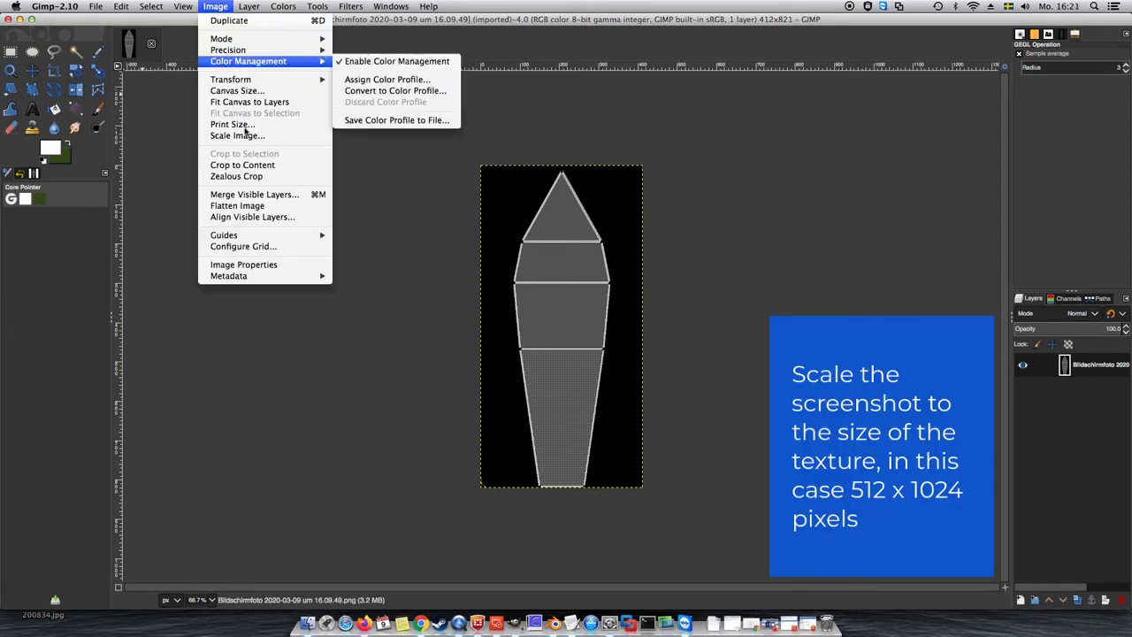
{"action": "left_click", "coordinate": [237, 135]}
{"action": "left_click", "coordinate": [190, 96]}
{"action": "type", "text": "512"}
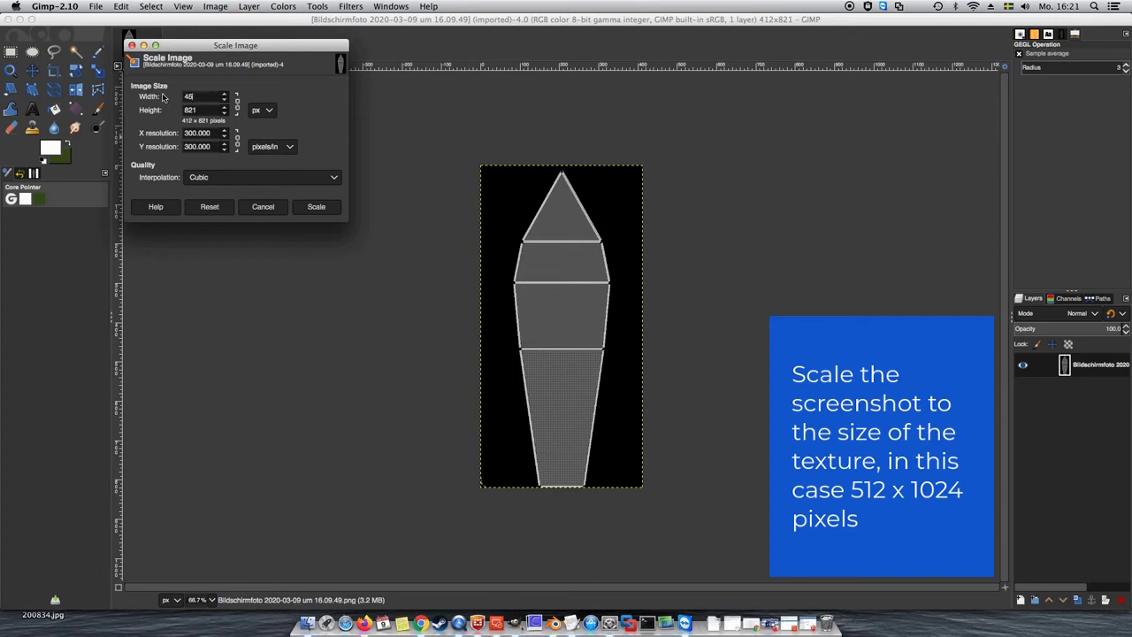
{"action": "left_click", "coordinate": [205, 109]}
{"action": "left_click", "coordinate": [237, 103]}
{"action": "key", "text": "BackSpace"}
{"action": "type", "text": "4"}
{"action": "left_click", "coordinate": [319, 206]}
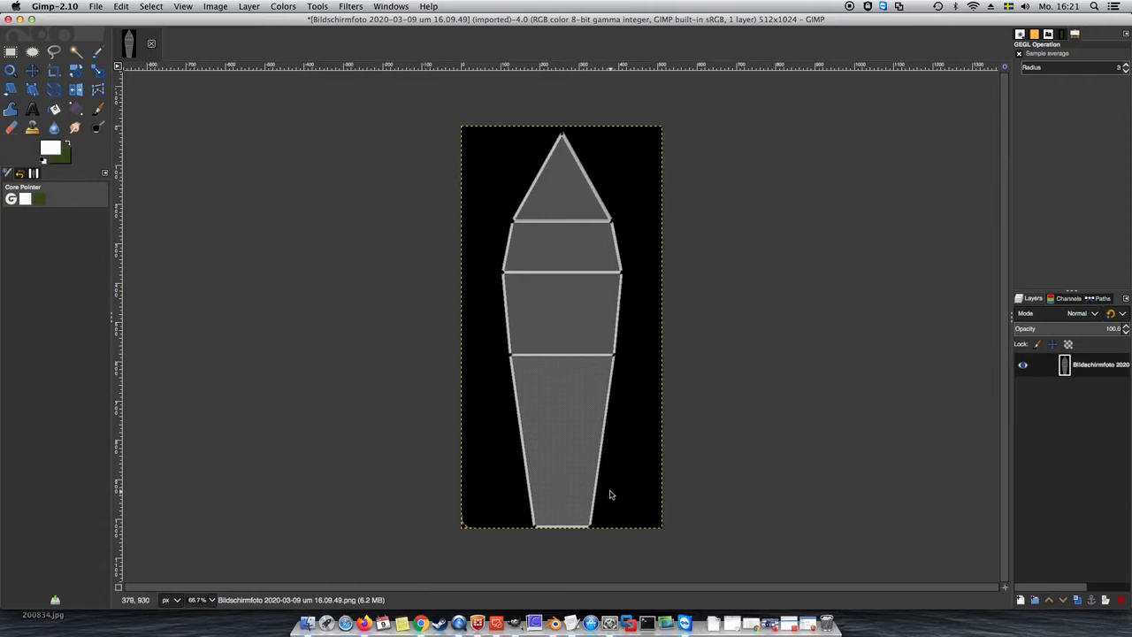
Add a 'shade' layer below the leaf outline layer, and fade the outline to low opacity
{"action": "left_click", "coordinate": [1020, 600]}
{"action": "key", "text": "Return"}
{"action": "left_click", "coordinate": [1063, 390]}
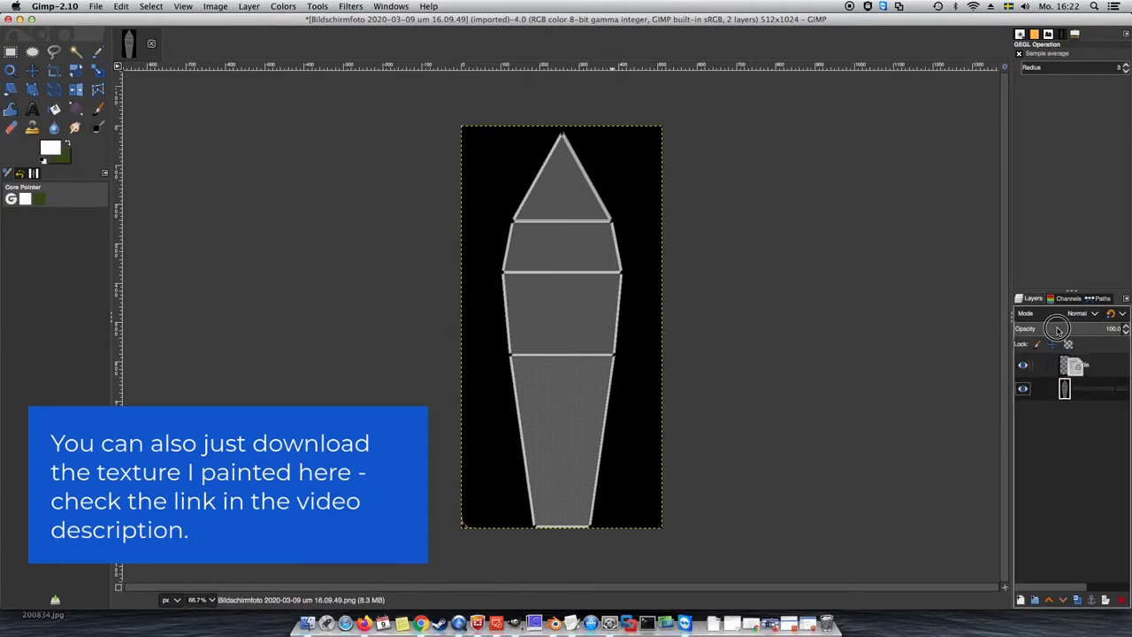
{"action": "left_click_drag", "start_coordinate": [1096, 328], "coordinate": [1022, 328]}
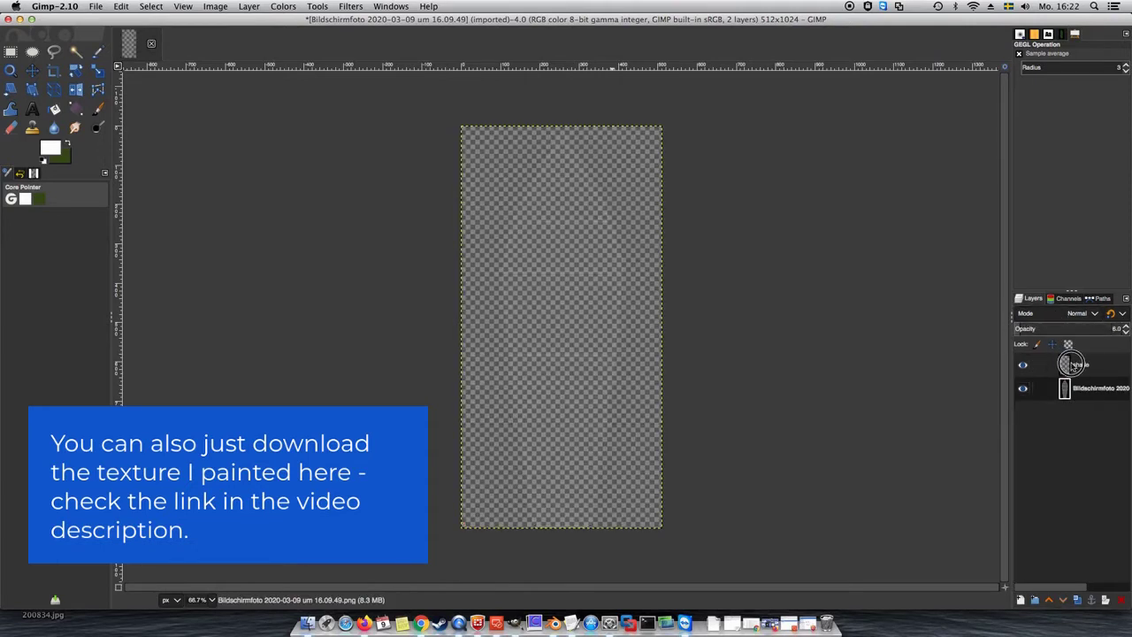
{"action": "left_click_drag", "start_coordinate": [1081, 366], "coordinate": [1084, 392]}
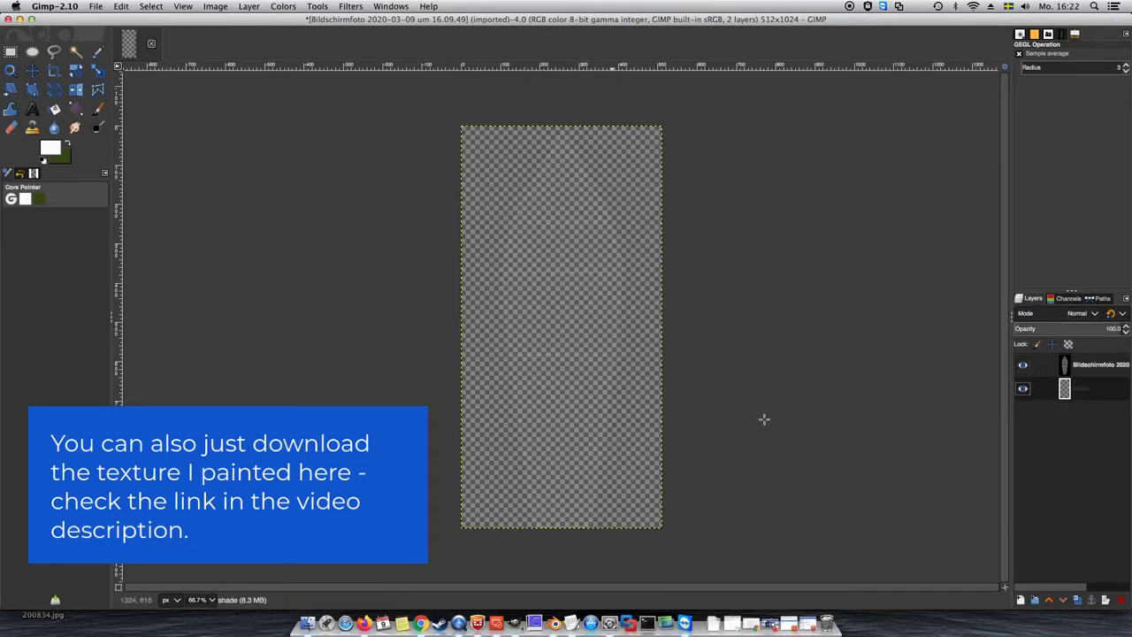
Paint green strokes at 100 opacity, then a dark-green lattice pattern with the Cell 01 brush
{"action": "left_click", "coordinate": [97, 109]}
{"action": "key", "text": "x"}
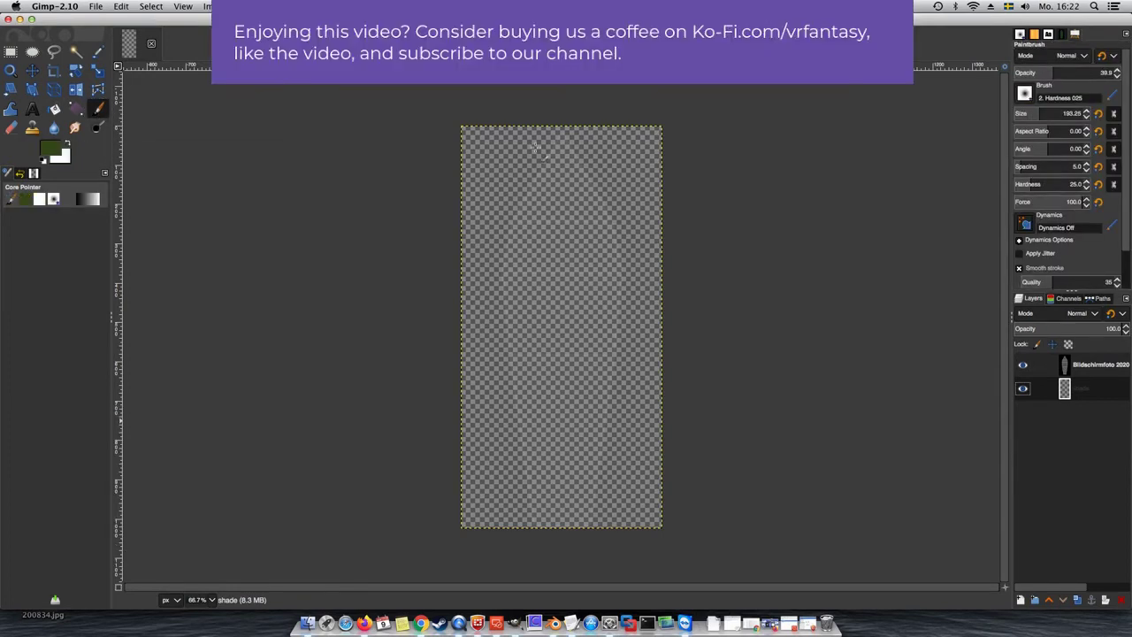
{"action": "left_click_drag", "start_coordinate": [548, 146], "coordinate": [541, 180]}
{"action": "left_click_drag", "start_coordinate": [1052, 73], "coordinate": [1116, 72]}
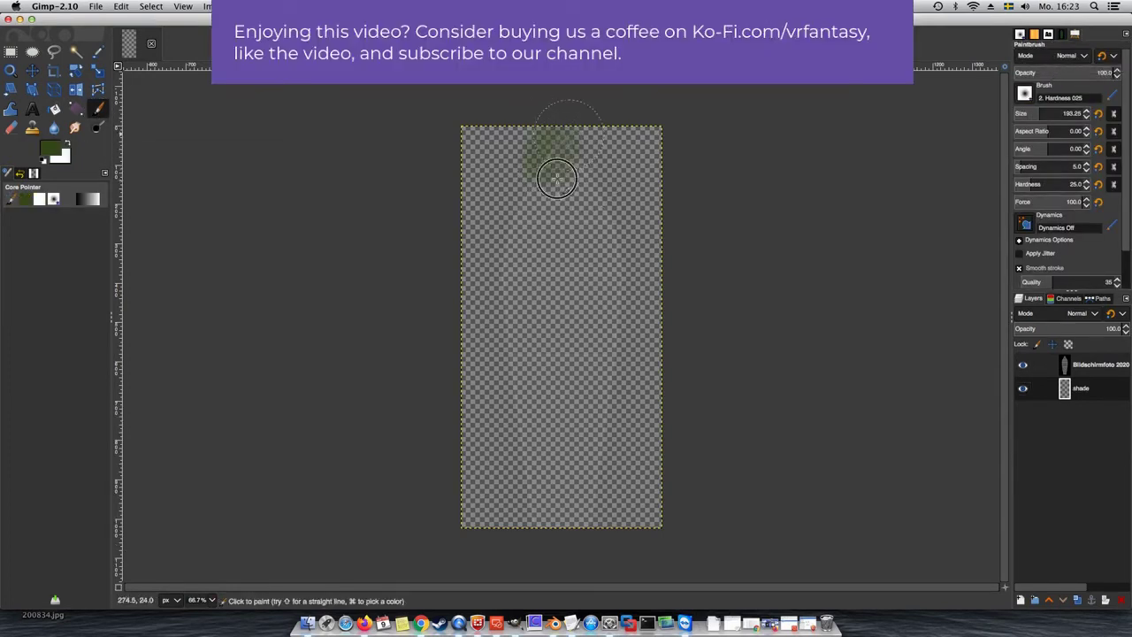
{"action": "mouse_move", "coordinate": [561, 124]}
{"action": "left_mouse_down"}
{"action": "mouse_move", "coordinate": [518, 342]}
{"action": "mouse_move", "coordinate": [535, 509]}
{"action": "left_mouse_up"}
{"action": "mouse_move", "coordinate": [566, 155]}
{"action": "left_mouse_down"}
{"action": "mouse_move", "coordinate": [598, 366]}
{"action": "mouse_move", "coordinate": [581, 286]}
{"action": "left_mouse_up"}
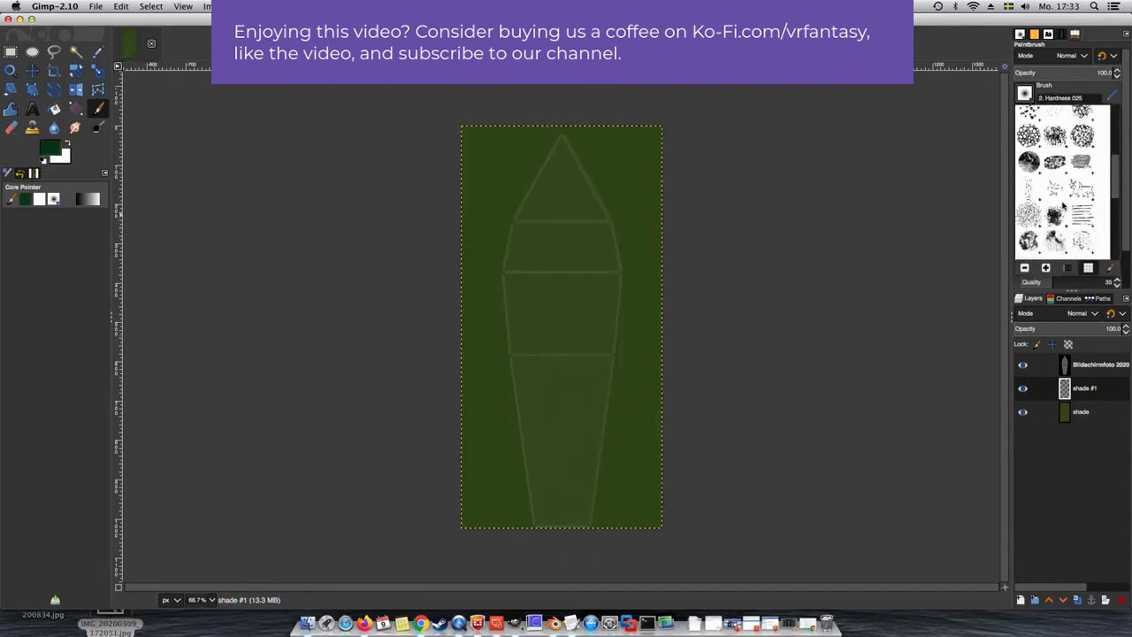
{"action": "left_click", "coordinate": [1063, 205]}
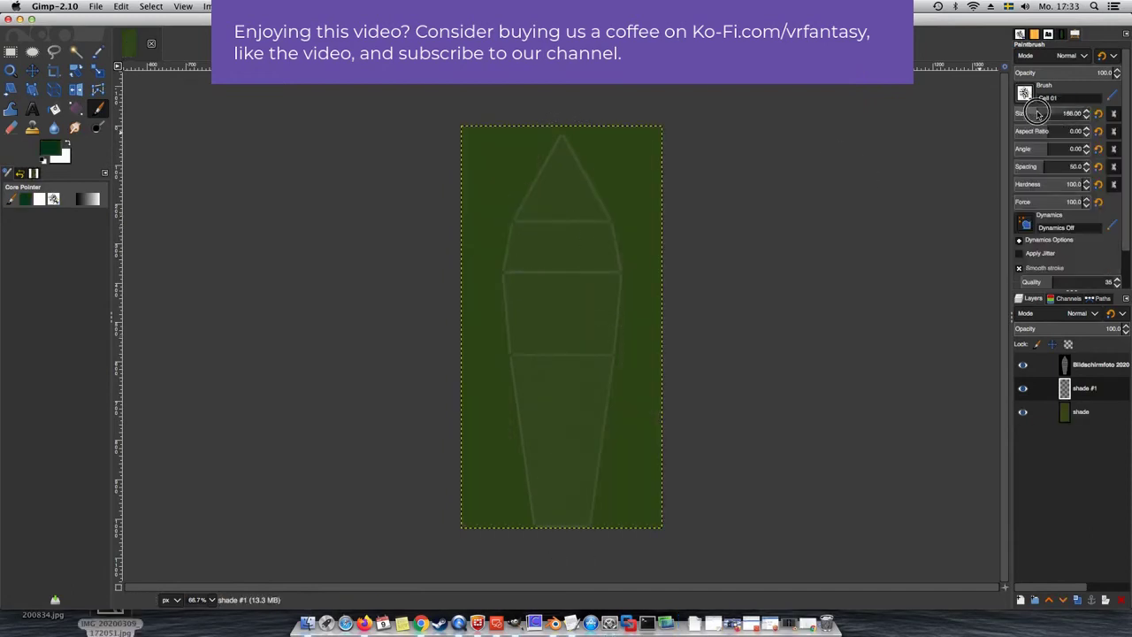
{"action": "mouse_move", "coordinate": [534, 225]}
{"action": "left_mouse_down"}
{"action": "mouse_move", "coordinate": [544, 378]}
{"action": "mouse_move", "coordinate": [631, 333]}
{"action": "mouse_move", "coordinate": [615, 300]}
{"action": "mouse_move", "coordinate": [524, 282]}
{"action": "mouse_move", "coordinate": [615, 359]}
{"action": "left_mouse_up"}
Add a 'shade #2' layer, pick an olive foreground, and begin a free selection at the leaf tip
{"action": "key", "text": "shift+ctrl+n"}
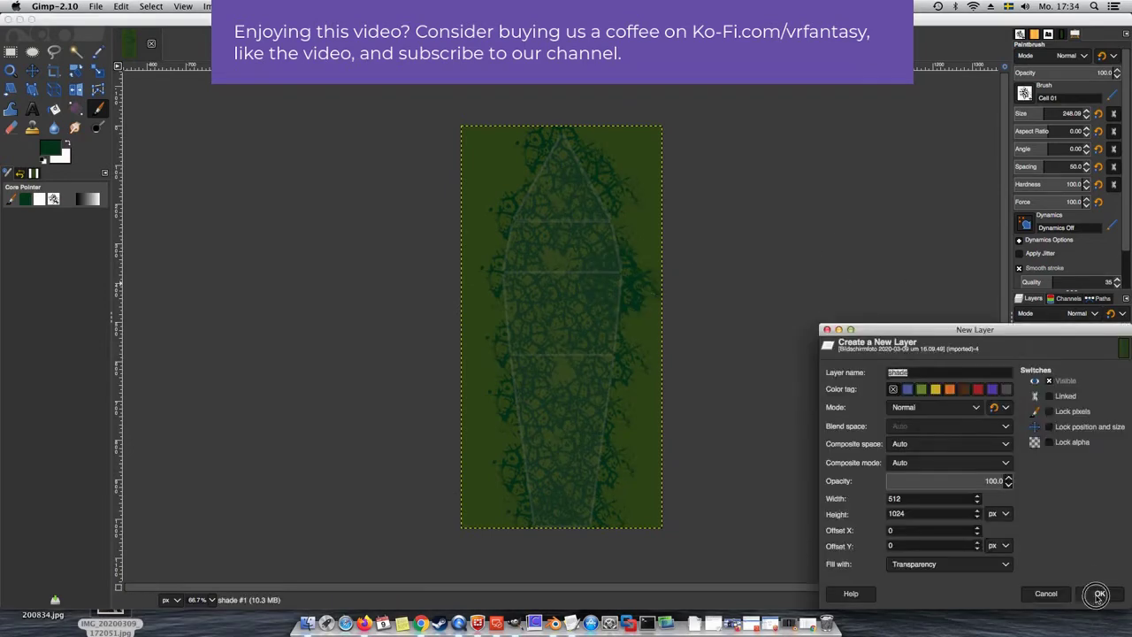
{"action": "key", "text": "Return"}
{"action": "left_click", "coordinate": [51, 148]}
{"action": "left_click", "coordinate": [391, 230]}
{"action": "key", "text": "f"}
{"action": "left_click", "coordinate": [560, 137]}
Select a thin strip down the leaf centre and bucket-fill it olive
{"action": "left_click", "coordinate": [560, 535]}
{"action": "left_click", "coordinate": [566, 139]}
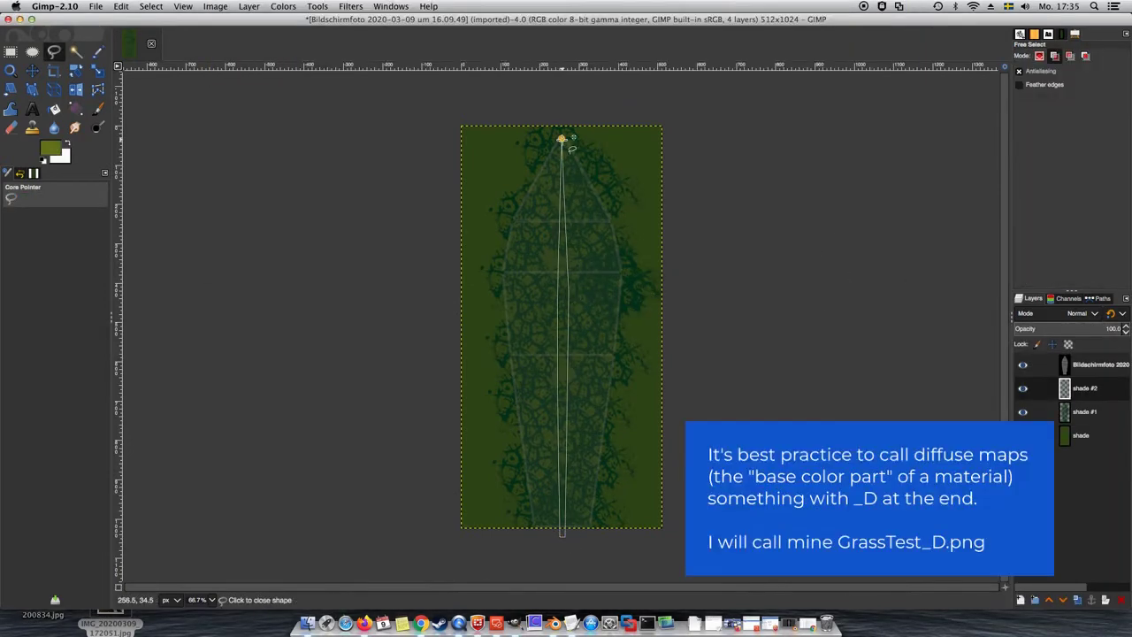
{"action": "key", "text": "Return"}
{"action": "key", "text": "shift+b"}
{"action": "left_click", "coordinate": [561, 354]}
Clear the selection and apply a Gaussian blur to the olive midrib strip
{"action": "left_click", "coordinate": [151, 6]}
{"action": "left_click", "coordinate": [166, 40]}
{"action": "left_click", "coordinate": [350, 7]}
{"action": "mouse_move", "coordinate": [380, 76]}
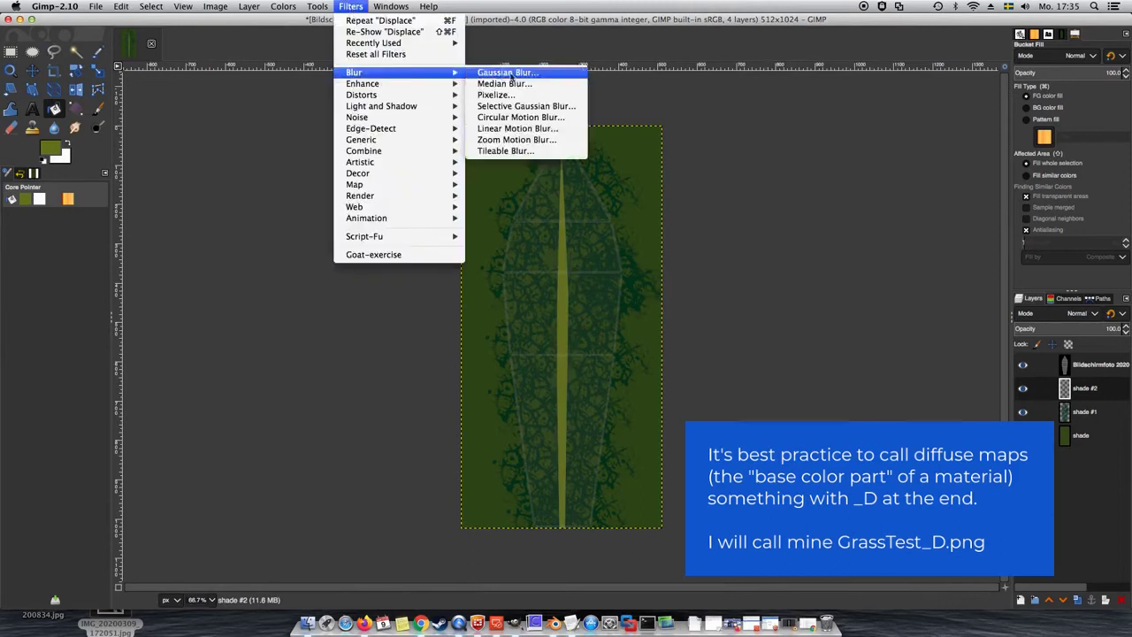
{"action": "left_click", "coordinate": [518, 76]}
{"action": "left_click", "coordinate": [911, 180]}
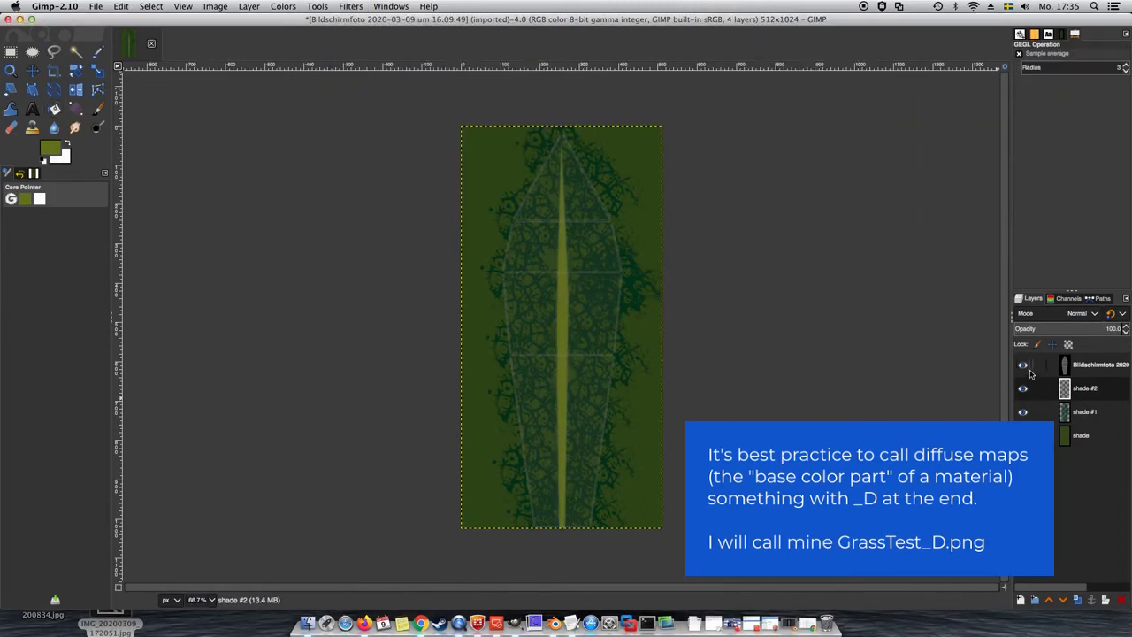
Hide the leaf outline layer and export the texture as GrassTest_D.png
{"action": "left_click", "coordinate": [1023, 364]}
{"action": "left_click", "coordinate": [95, 6]}
{"action": "left_click", "coordinate": [132, 221]}
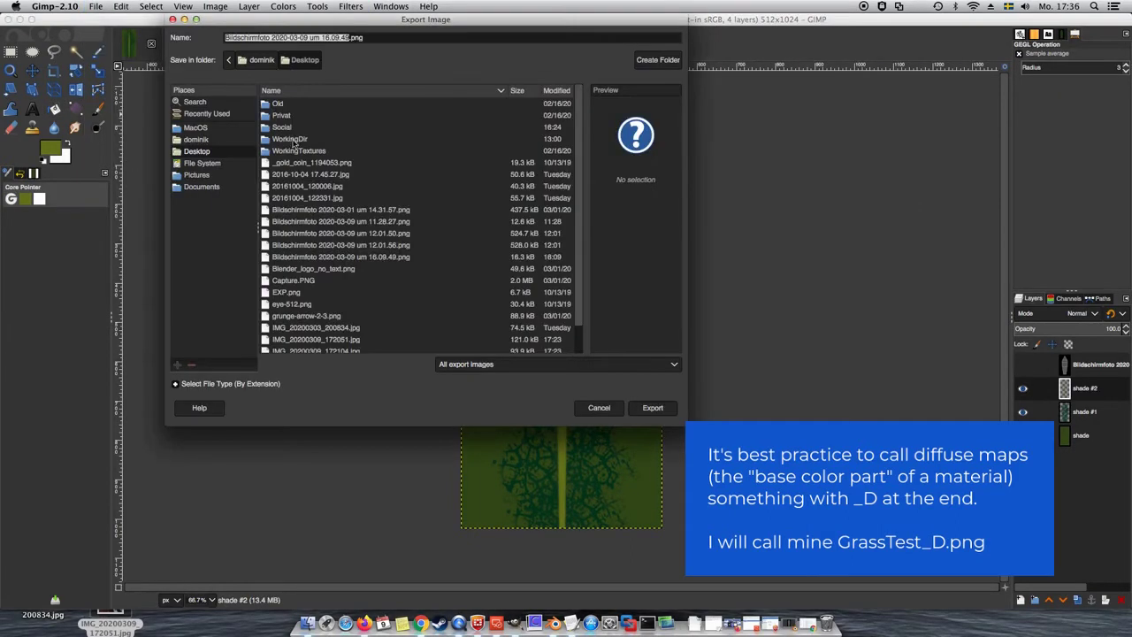
{"action": "type", "text": "GrassTest_D"}
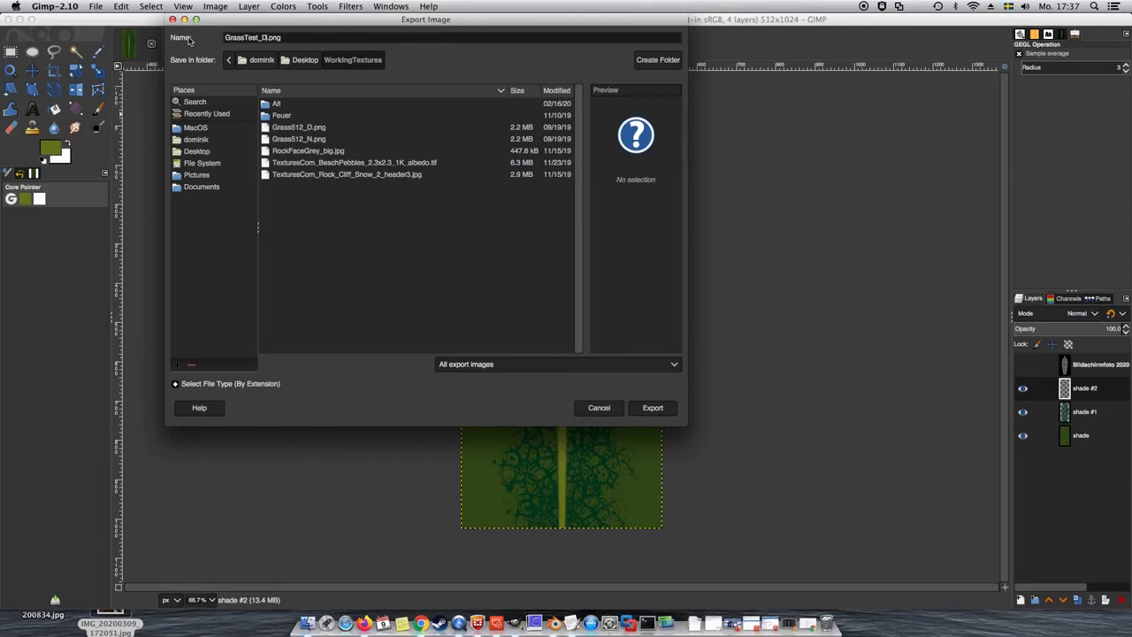
{"action": "key", "text": "Return"}
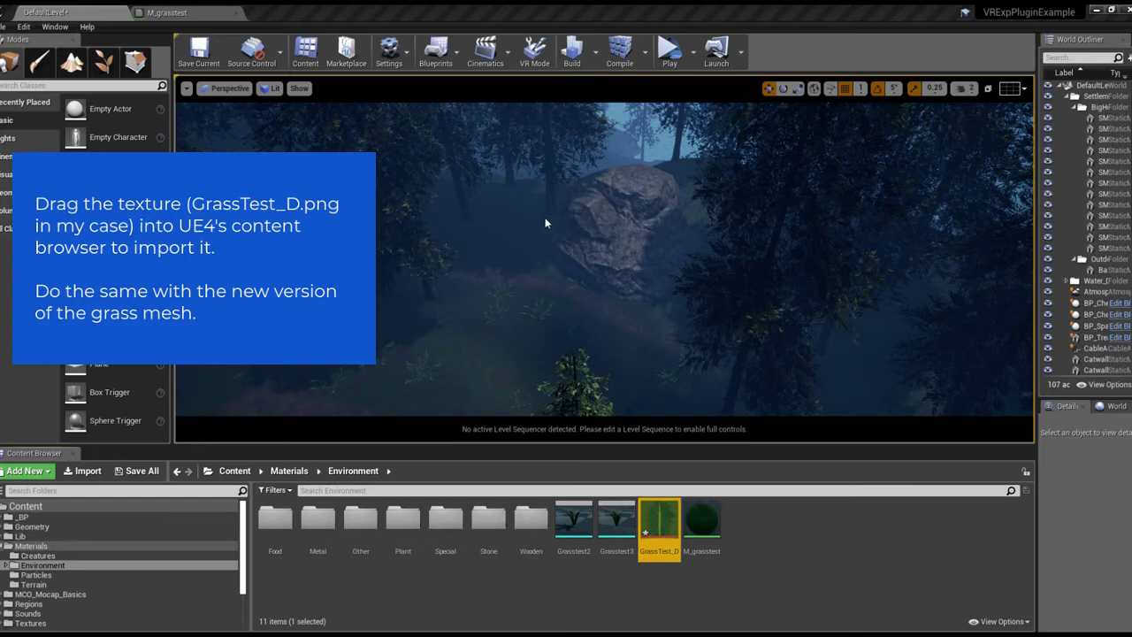
Import the UV-mapped grass mesh, inspect it in the Static Mesh Editor, then return to M_grasstest
{"action": "left_click_drag", "start_coordinate": [630, 541], "coordinate": [634, 566]}
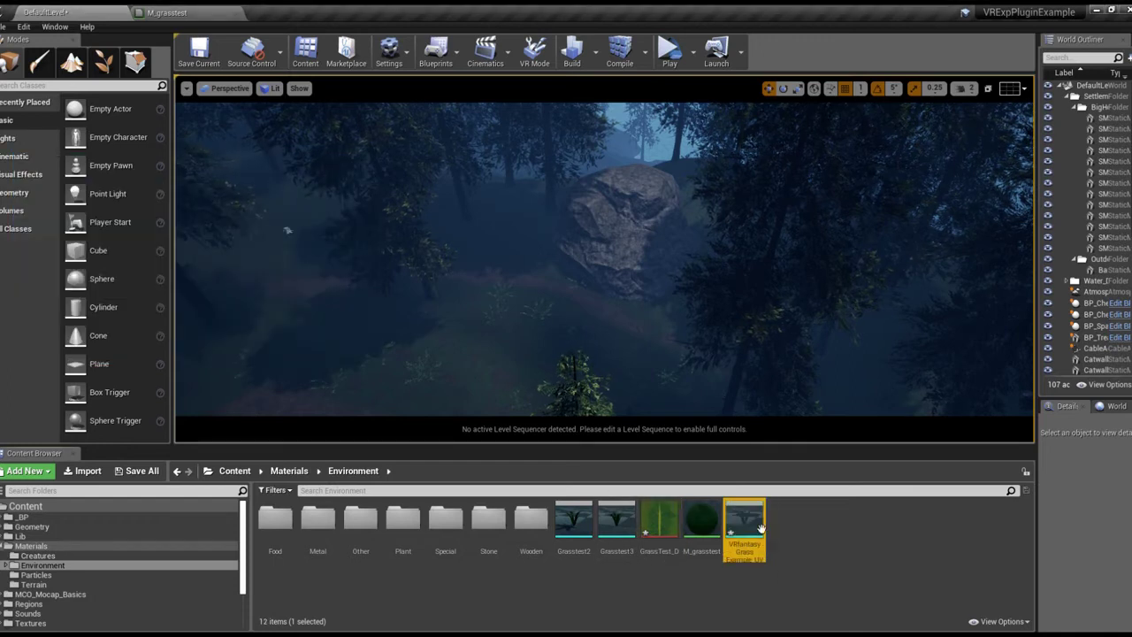
{"action": "double_click", "coordinate": [745, 528]}
{"action": "left_click_drag", "start_coordinate": [406, 451], "coordinate": [481, 440]}
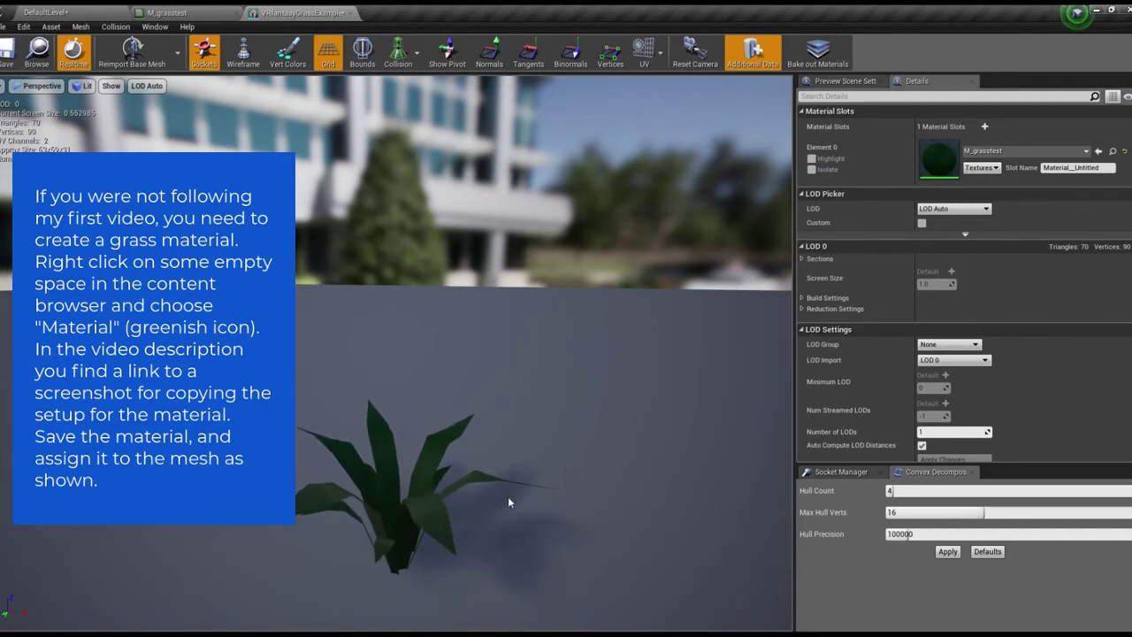
{"action": "left_click_drag", "start_coordinate": [509, 501], "coordinate": [509, 442]}
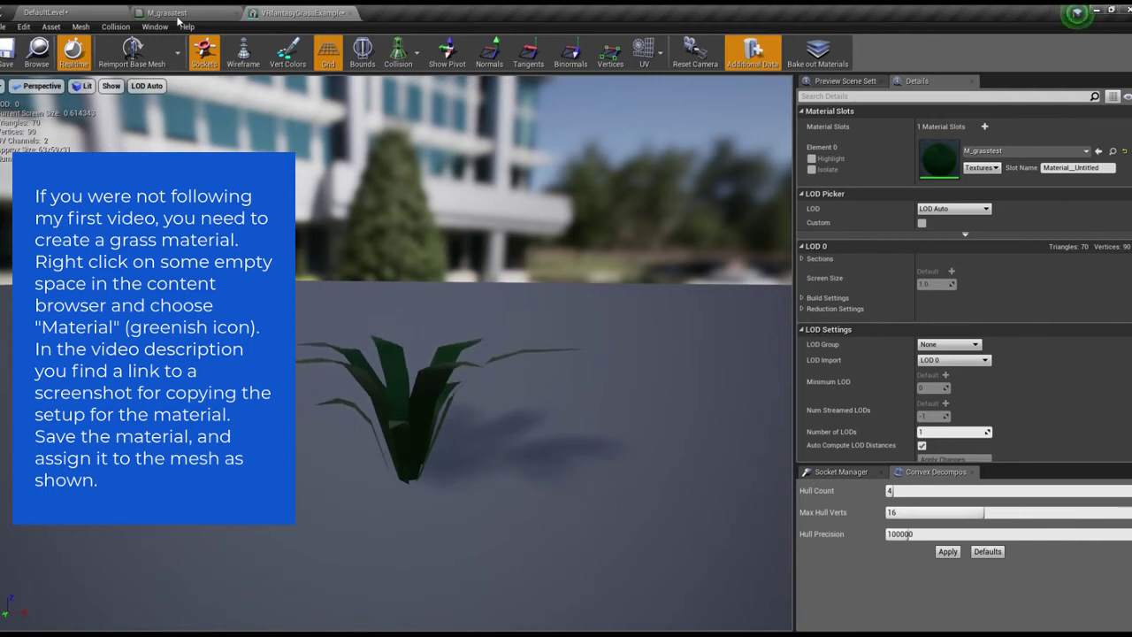
{"action": "scroll", "coordinate": [387, 367], "scroll_direction": "up", "scroll_amount": 3}
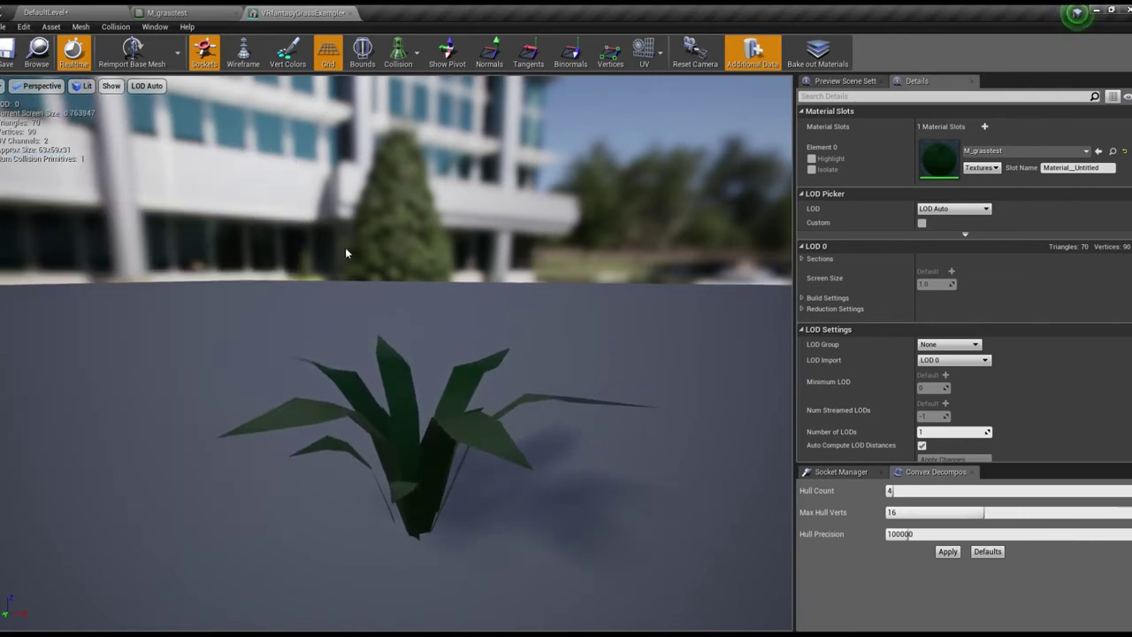
{"action": "left_click", "coordinate": [166, 12]}
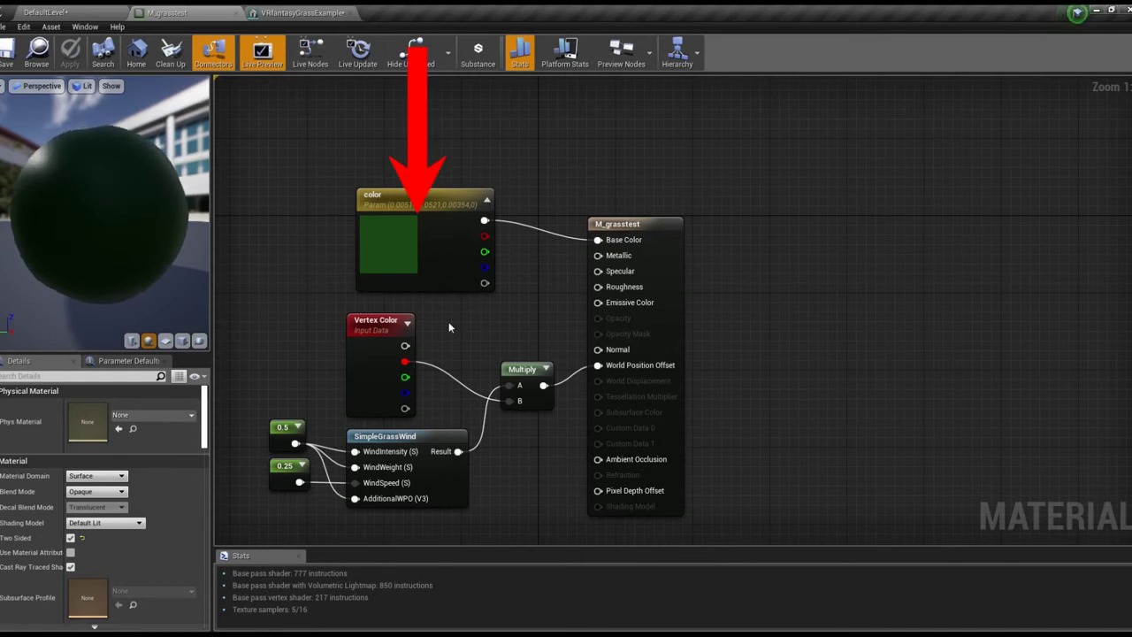
Select the green color parameter node in the M_grasstest graph
{"action": "left_click", "coordinate": [427, 204]}
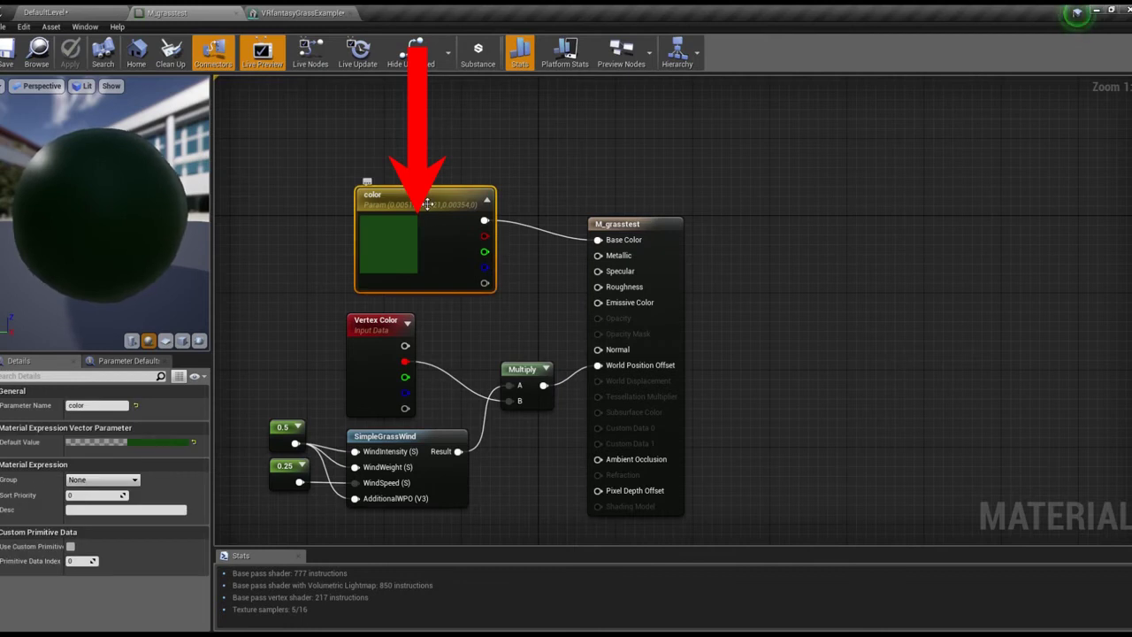
Replace the color node with a GrassTest_D Texture Sample wired RGB to Base Color, apply, and view the mesh
{"action": "key", "text": "Delete"}
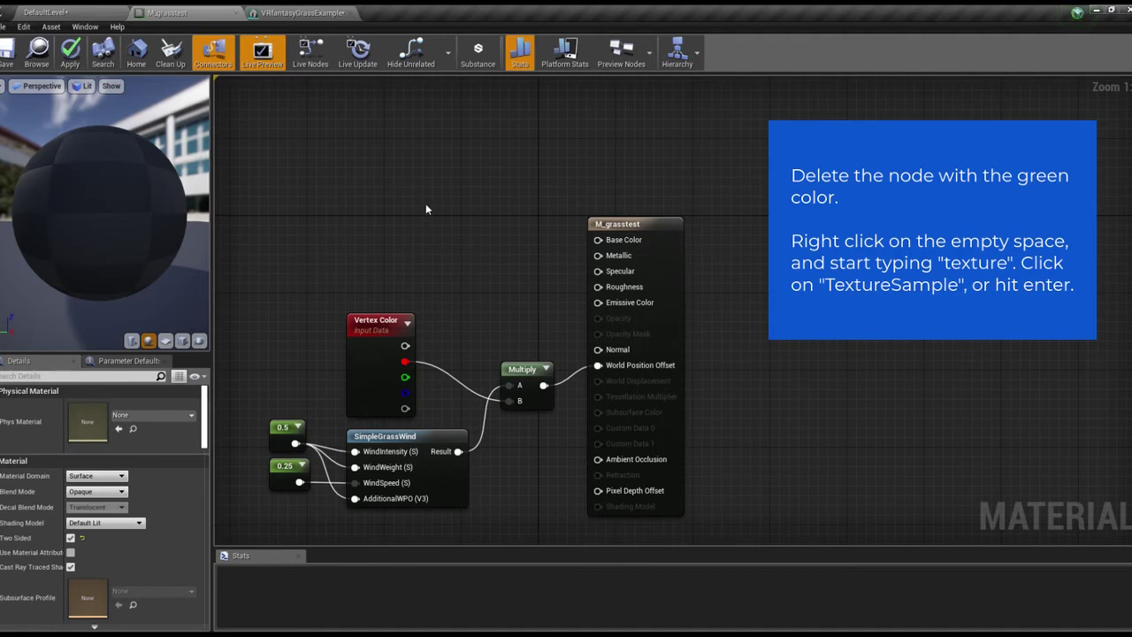
{"action": "left_click", "coordinate": [342, 176]}
{"action": "left_click_drag", "start_coordinate": [389, 155], "coordinate": [399, 166]}
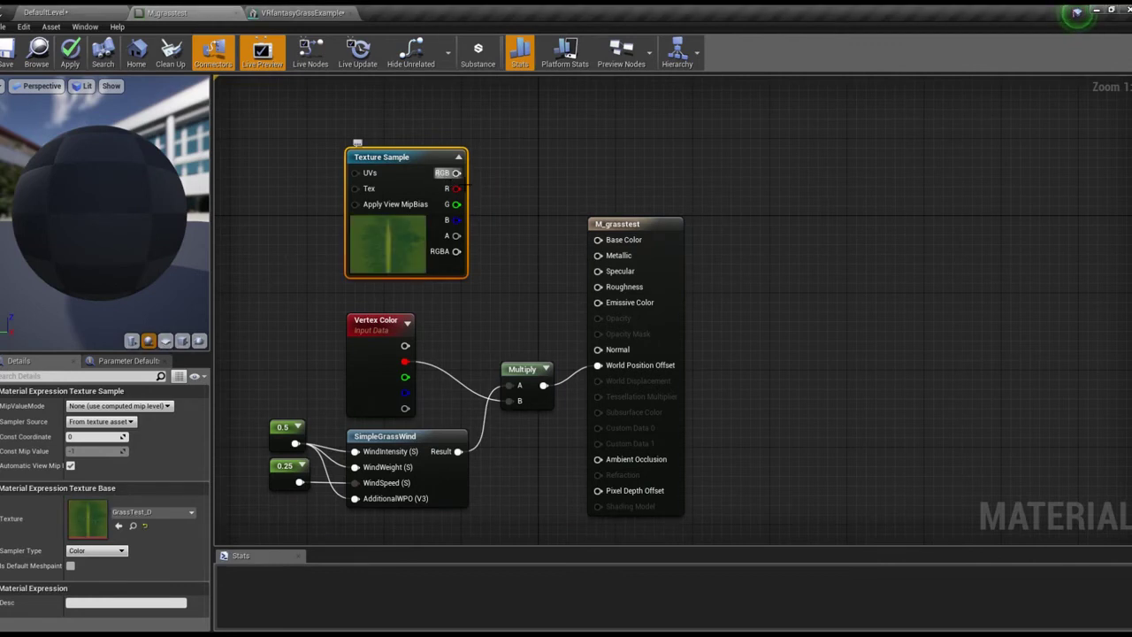
{"action": "left_click_drag", "start_coordinate": [458, 174], "coordinate": [613, 245]}
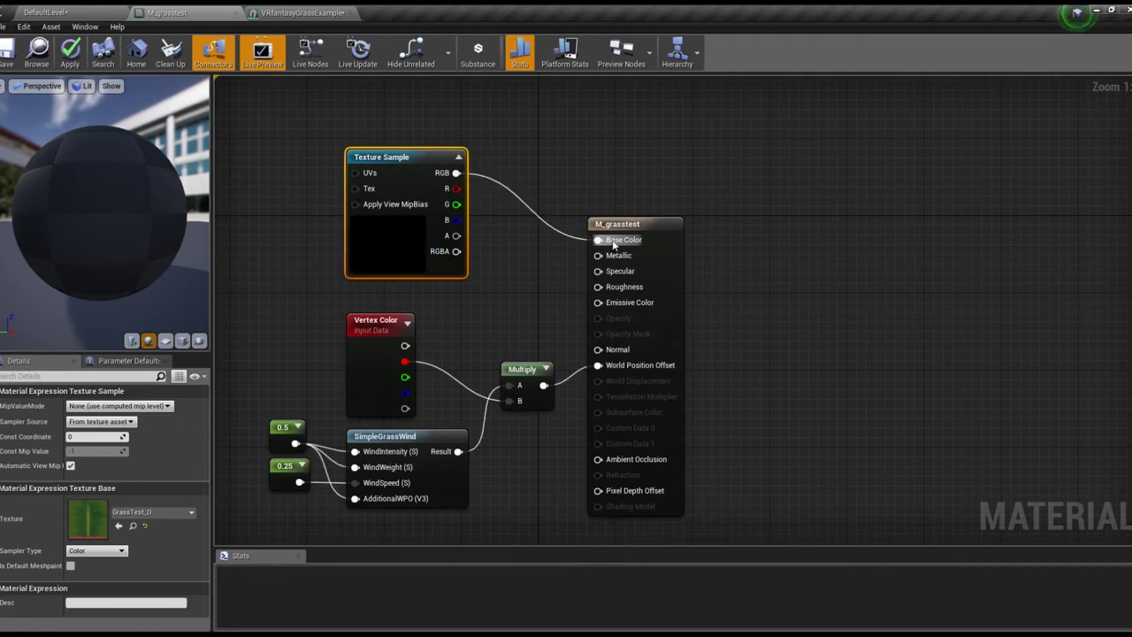
{"action": "left_click", "coordinate": [9, 53]}
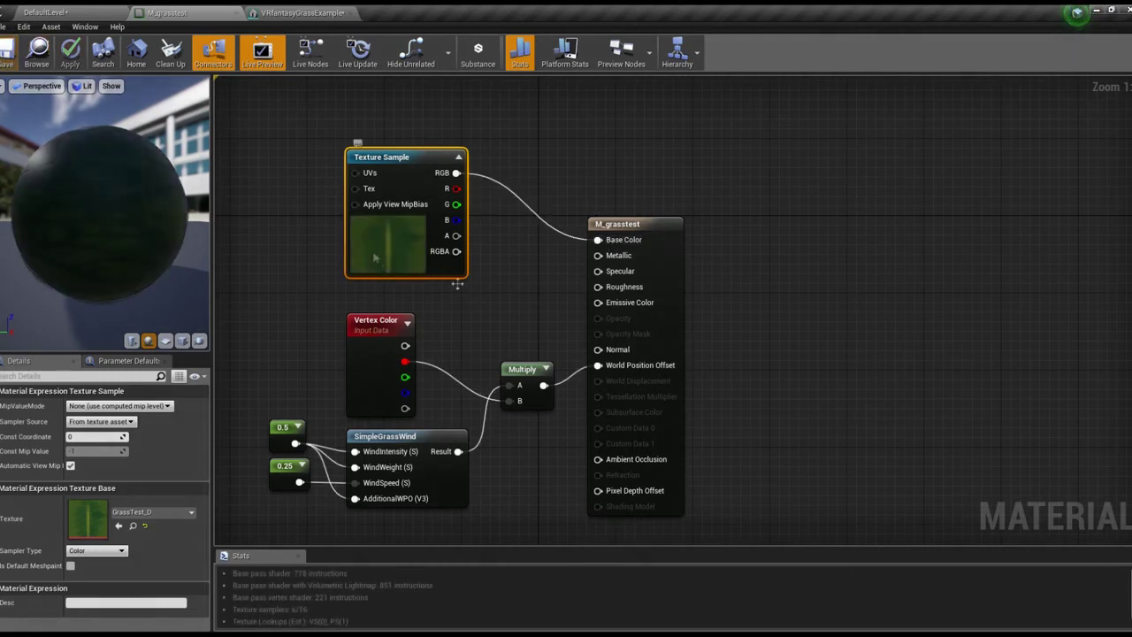
{"action": "left_click", "coordinate": [305, 13]}
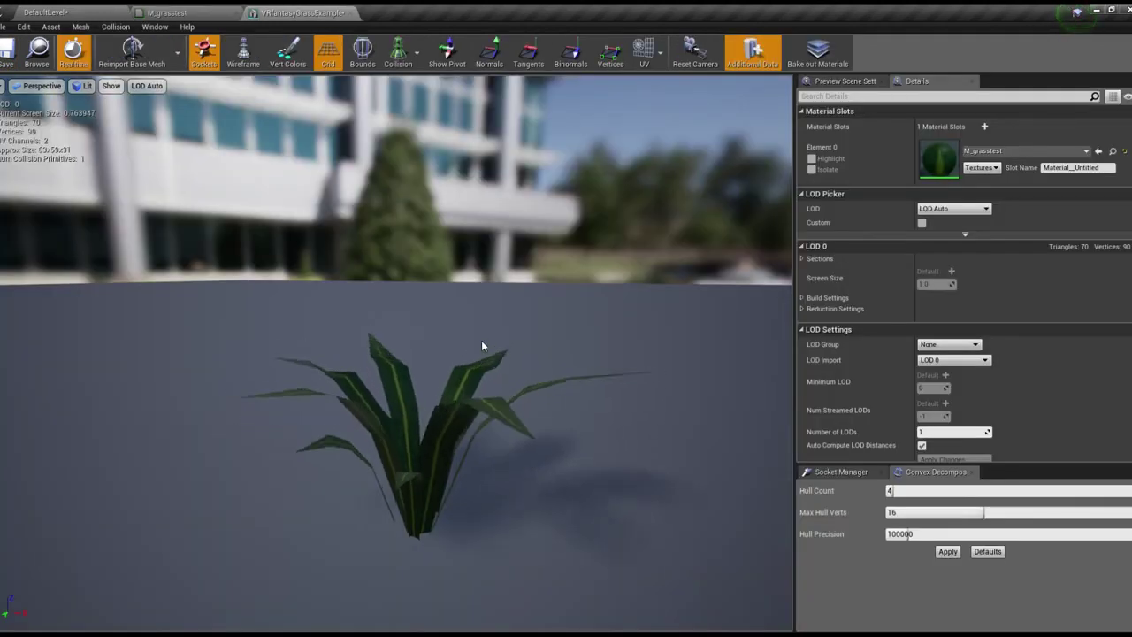
Return to the DefaultLevel level editor showing the forest scene
{"action": "left_click", "coordinate": [65, 11]}
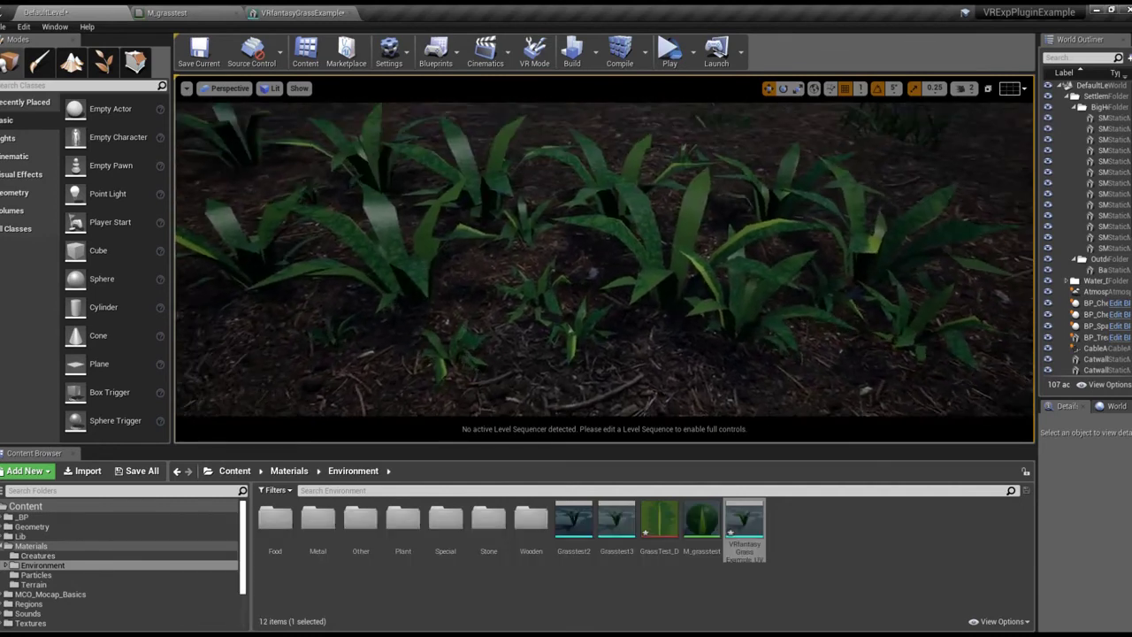
Drop two copies of the textured VRfantasy grass mesh onto the forest floor
{"action": "left_click_drag", "start_coordinate": [743, 528], "coordinate": [651, 324]}
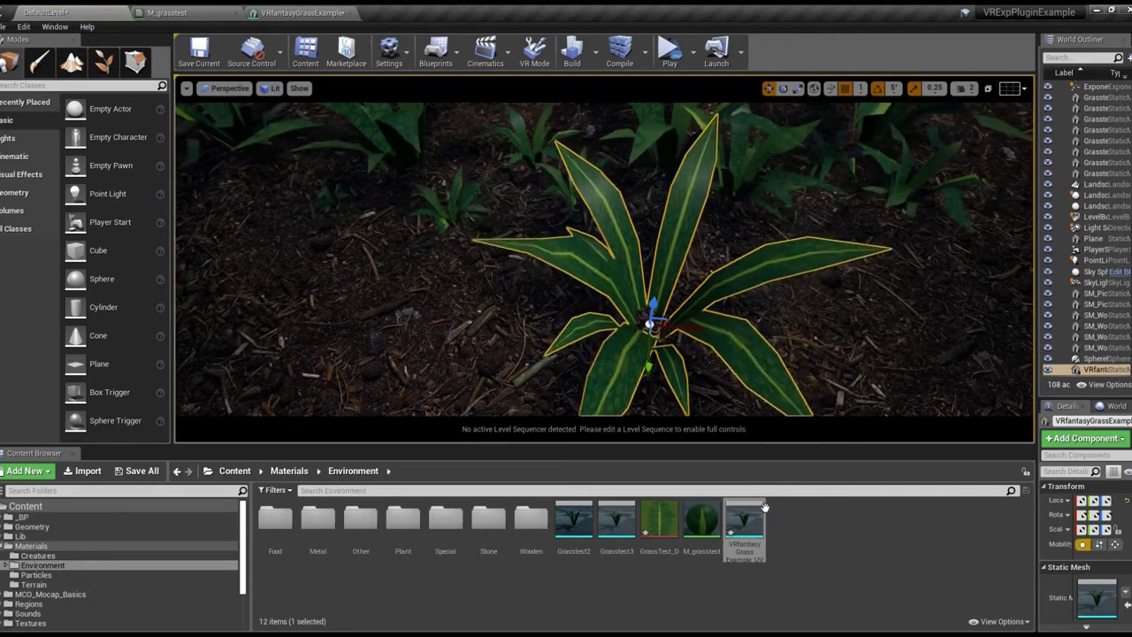
{"action": "key", "text": "Escape"}
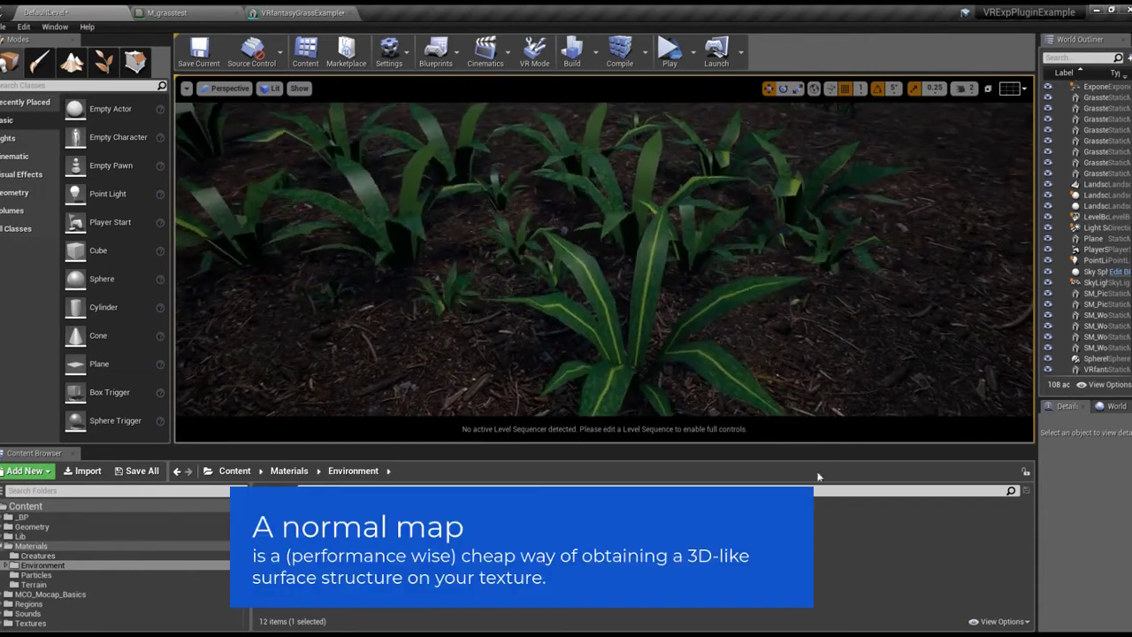
{"action": "left_click_drag", "start_coordinate": [862, 352], "coordinate": [841, 332]}
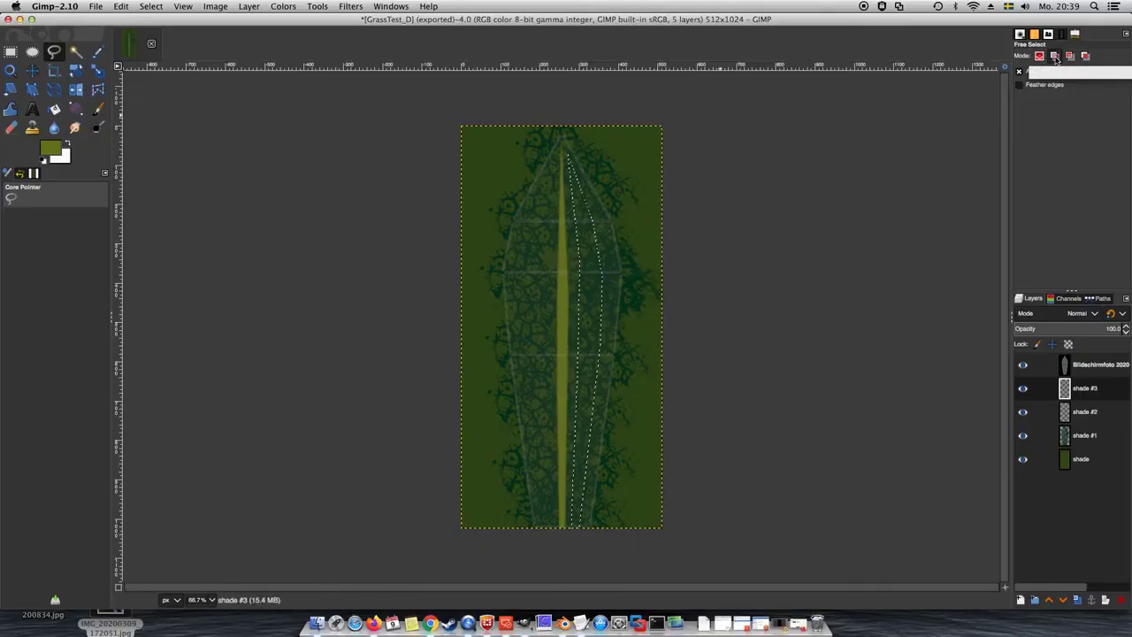
Select one leaf half as a free selection and fill a new layer with black
{"action": "left_click_drag", "start_coordinate": [566, 152], "coordinate": [555, 486]}
{"action": "left_click", "coordinate": [549, 531]}
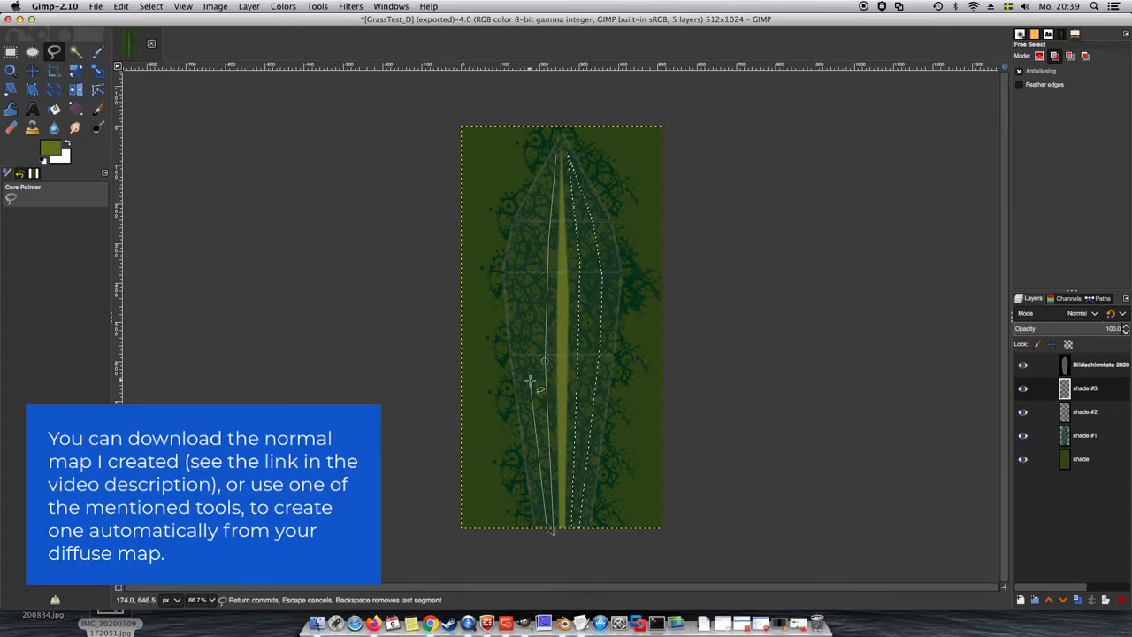
{"action": "key", "text": "Return"}
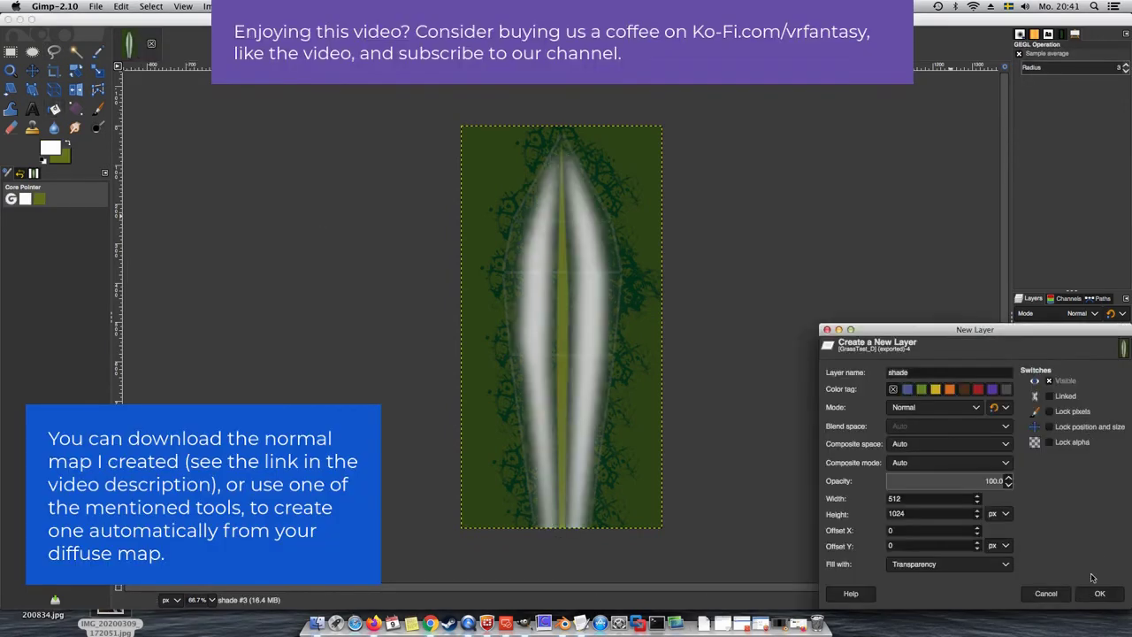
{"action": "key", "text": "Return"}
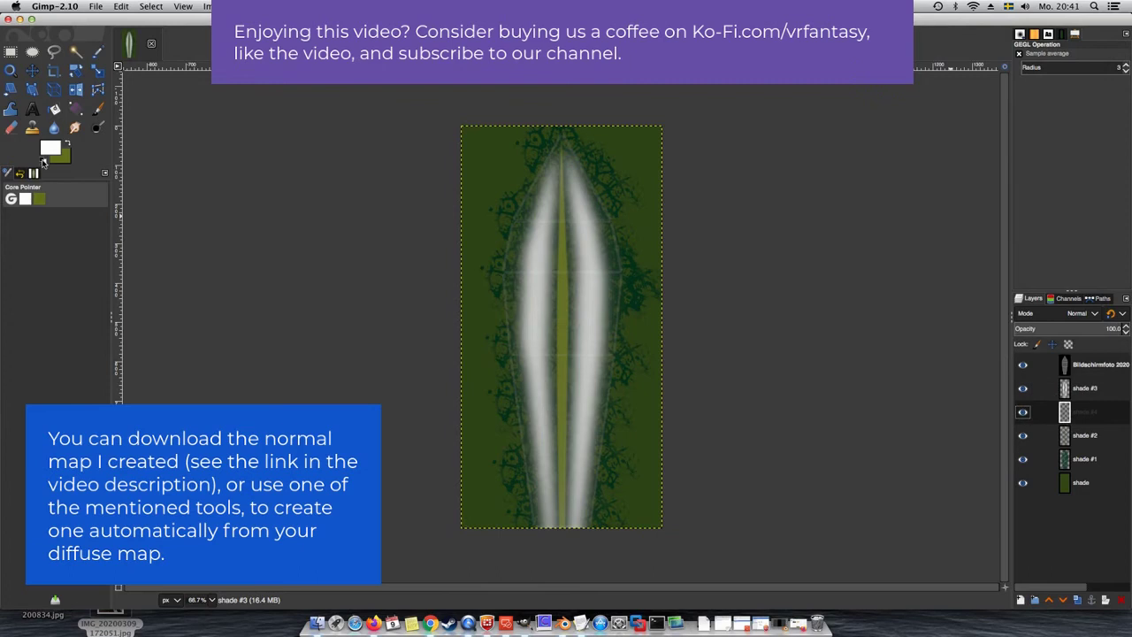
{"action": "left_click", "coordinate": [640, 374]}
Paint leaf height details with a soft brush on another new layer, adjusting brush size
{"action": "key", "text": "p"}
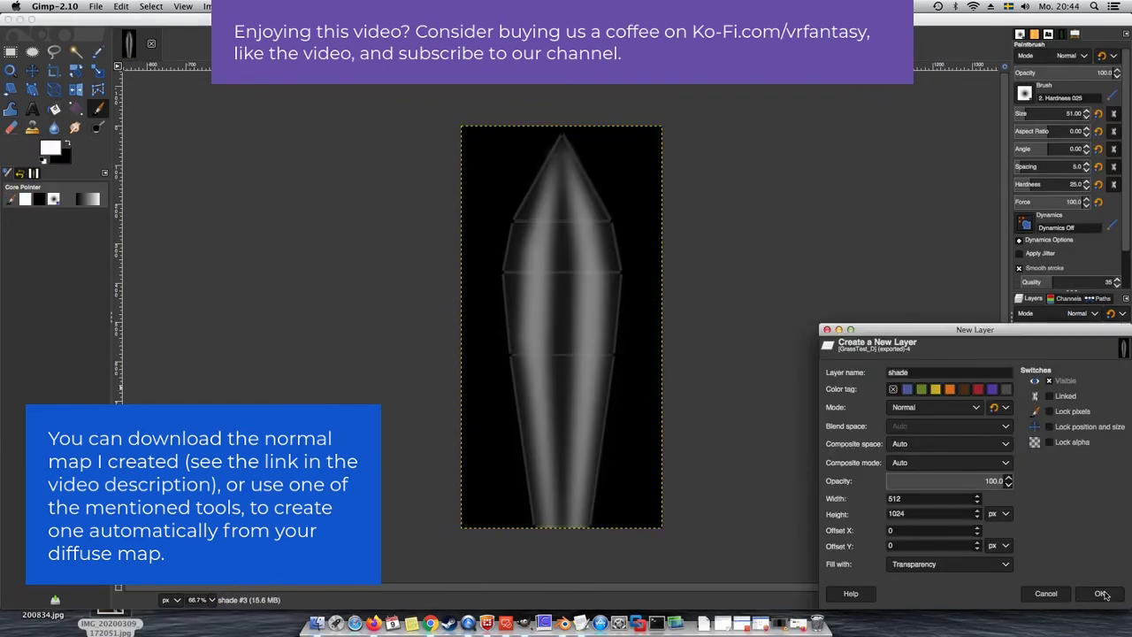
{"action": "key", "text": "Return"}
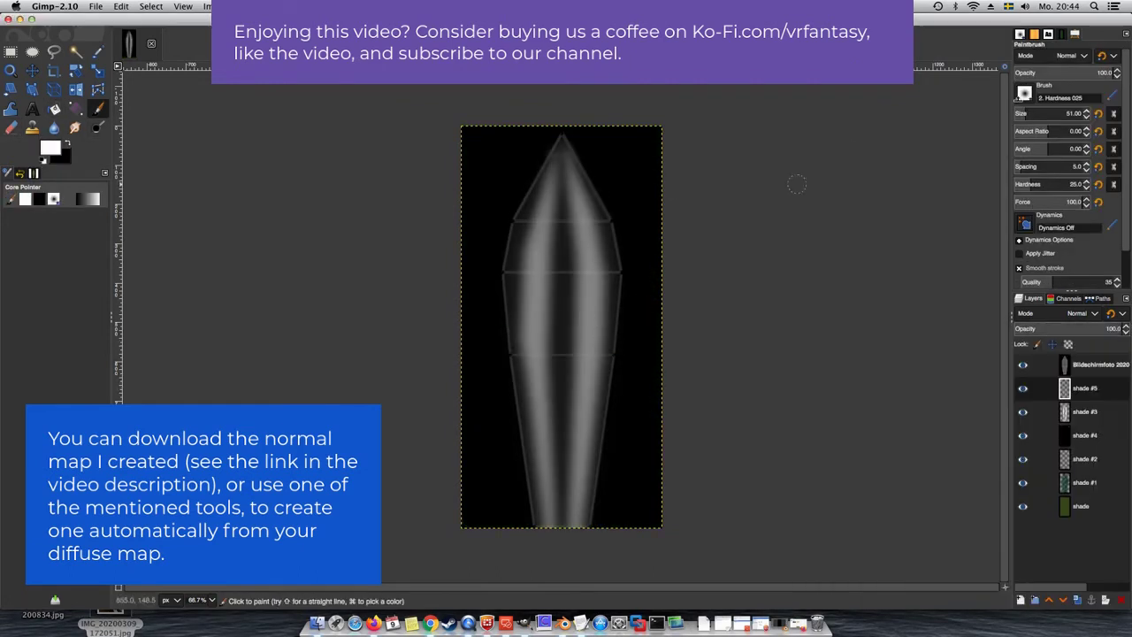
{"action": "key", "text": "bracketleft"}
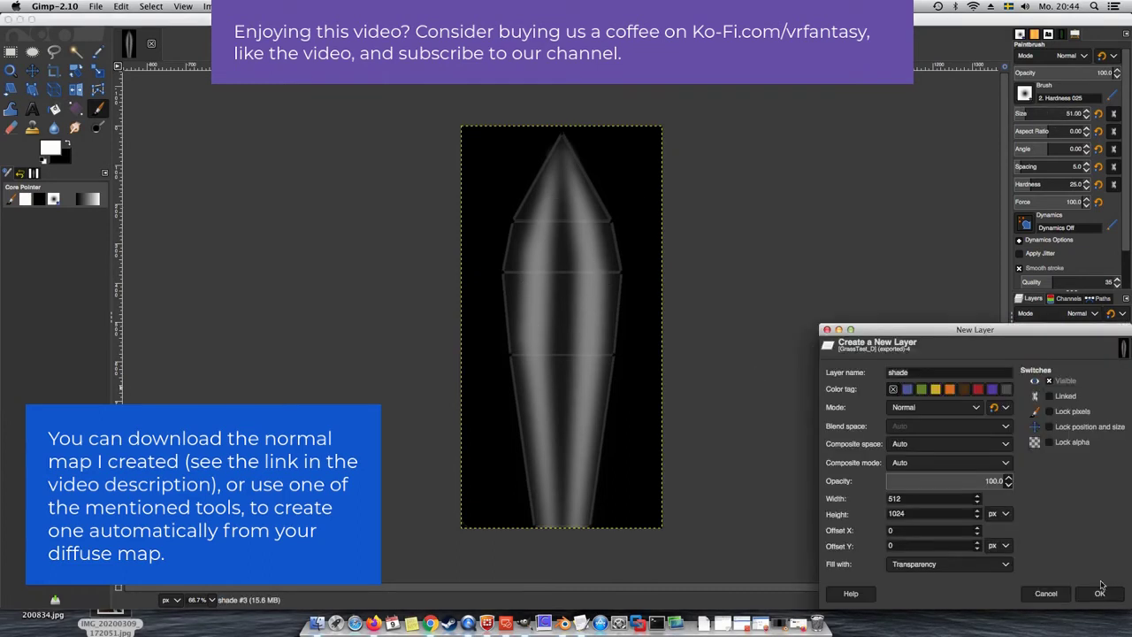
{"action": "left_click", "coordinate": [1099, 591]}
{"action": "key", "text": "super+z"}
{"action": "key", "text": "bracketleft"}
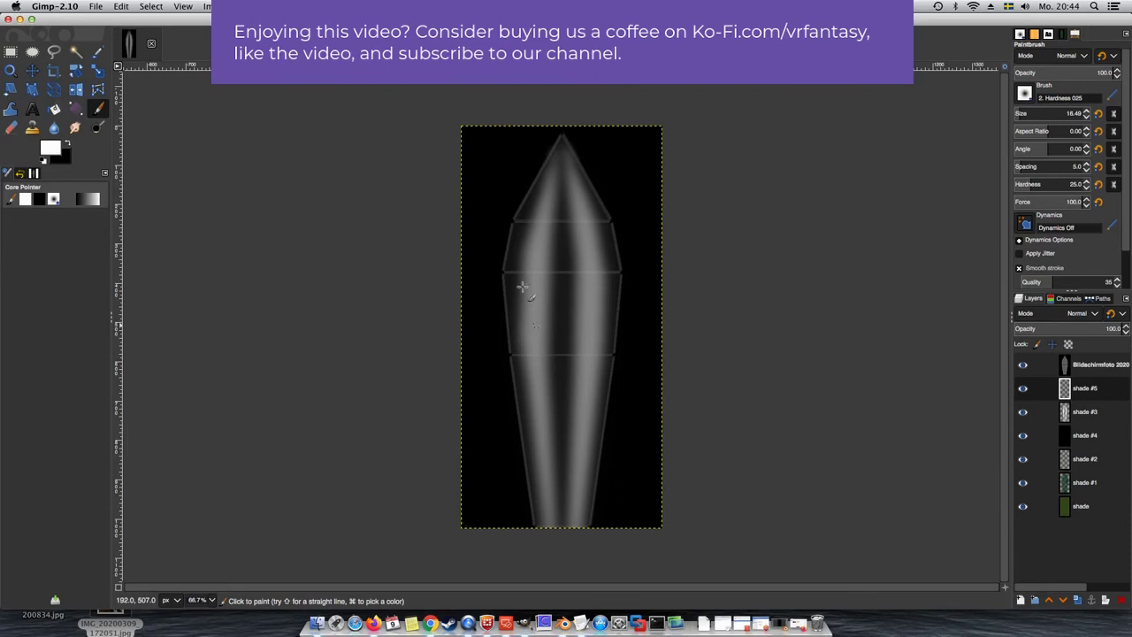
{"action": "key", "text": "bracketright"}
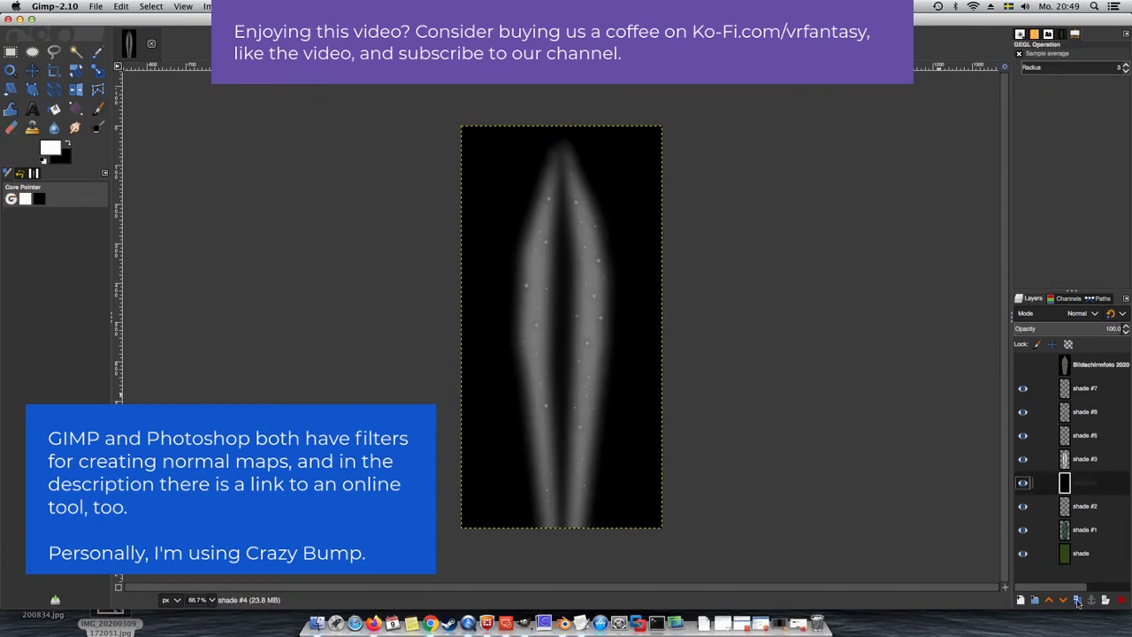
Raise the brightness to about 56 and export the height map as a PNG
{"action": "left_click", "coordinate": [283, 6]}
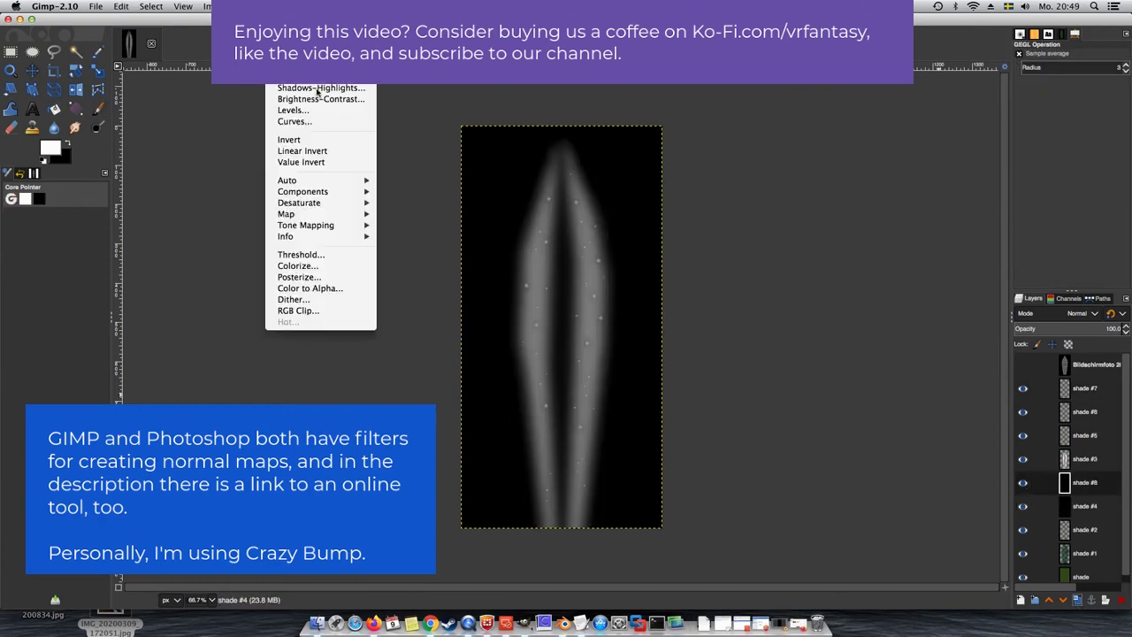
{"action": "left_click", "coordinate": [310, 98]}
{"action": "left_click", "coordinate": [546, 80]}
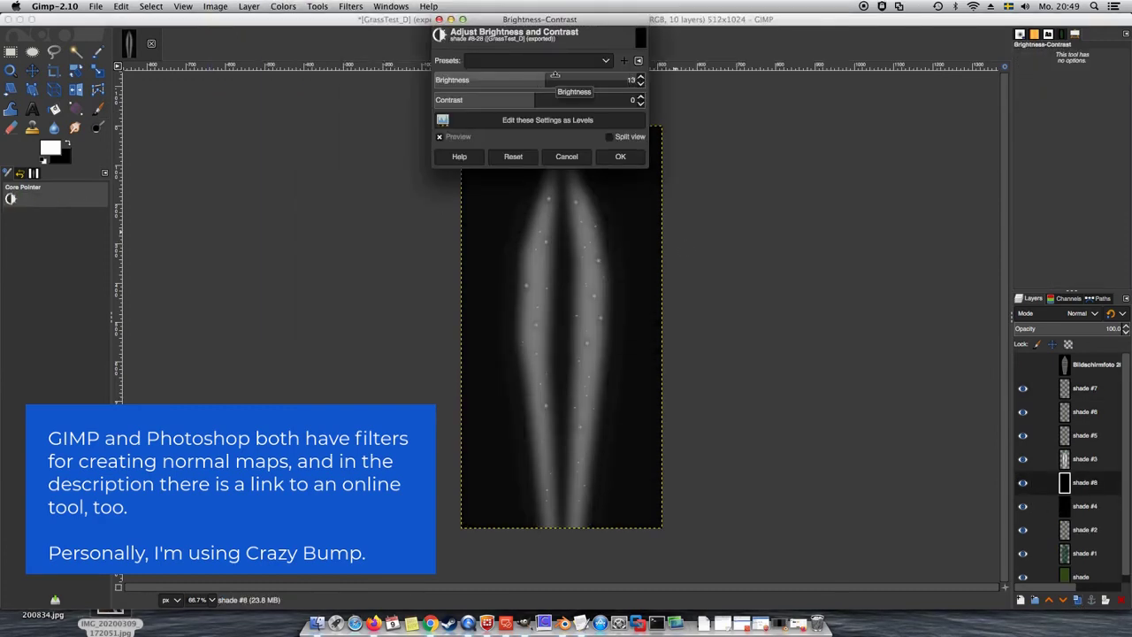
{"action": "left_click_drag", "start_coordinate": [554, 75], "coordinate": [579, 75]}
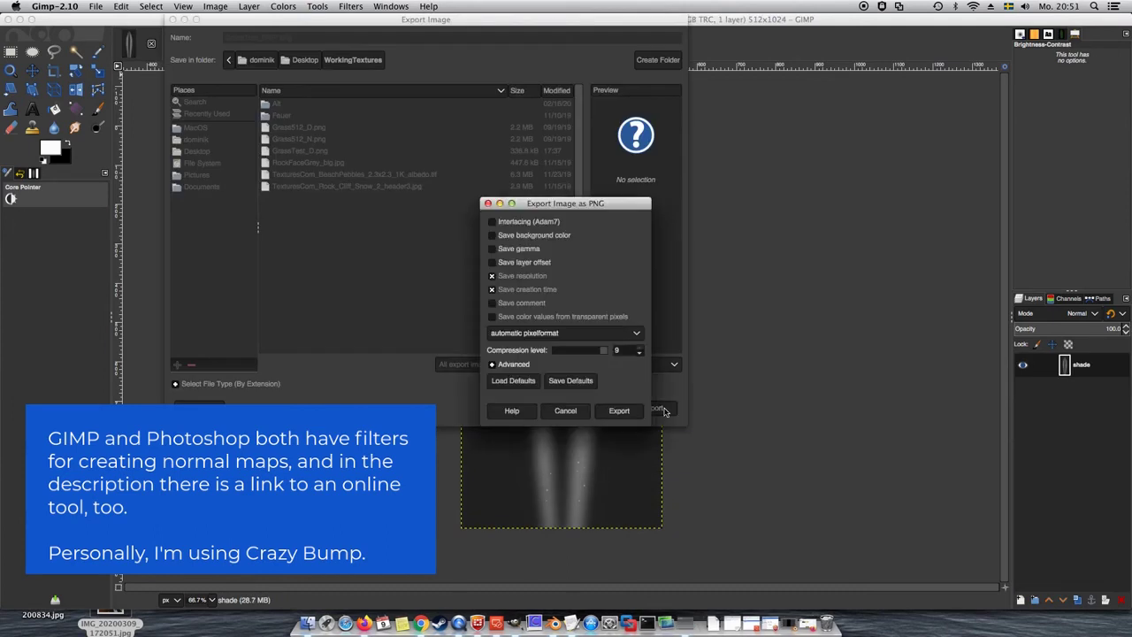
{"action": "key", "text": "Return"}
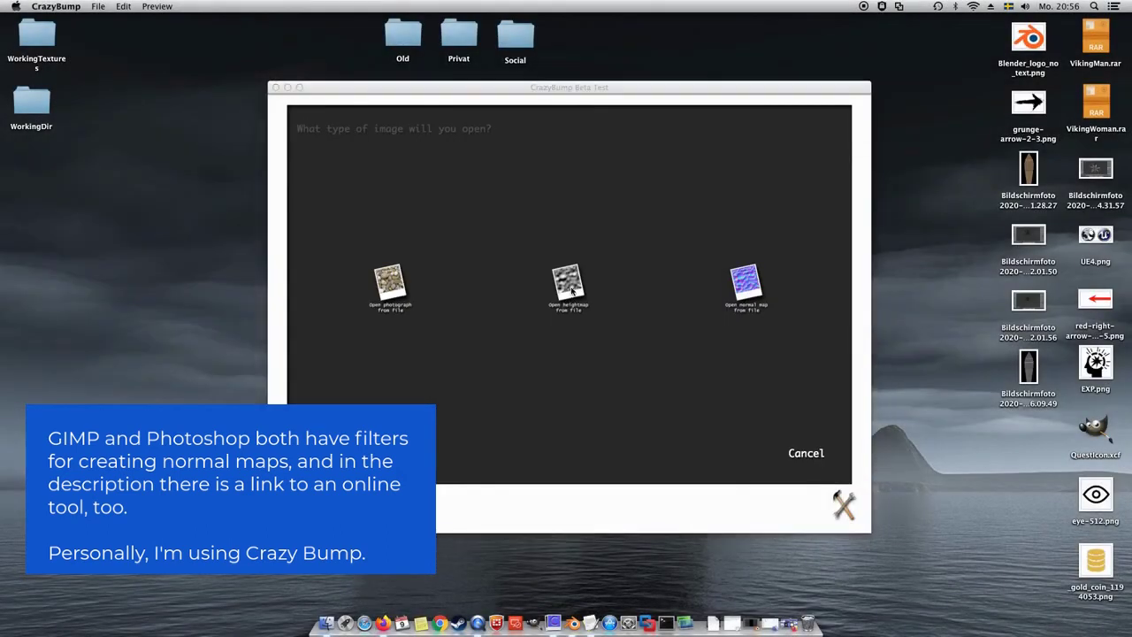
Load GrassTest_DISP.png from WorkingTextures as the heightmap in CrazyBump
{"action": "left_click", "coordinate": [573, 290]}
{"action": "scroll", "coordinate": [447, 320], "scroll_direction": "down", "scroll_amount": 1}
{"action": "left_click", "coordinate": [389, 326]}
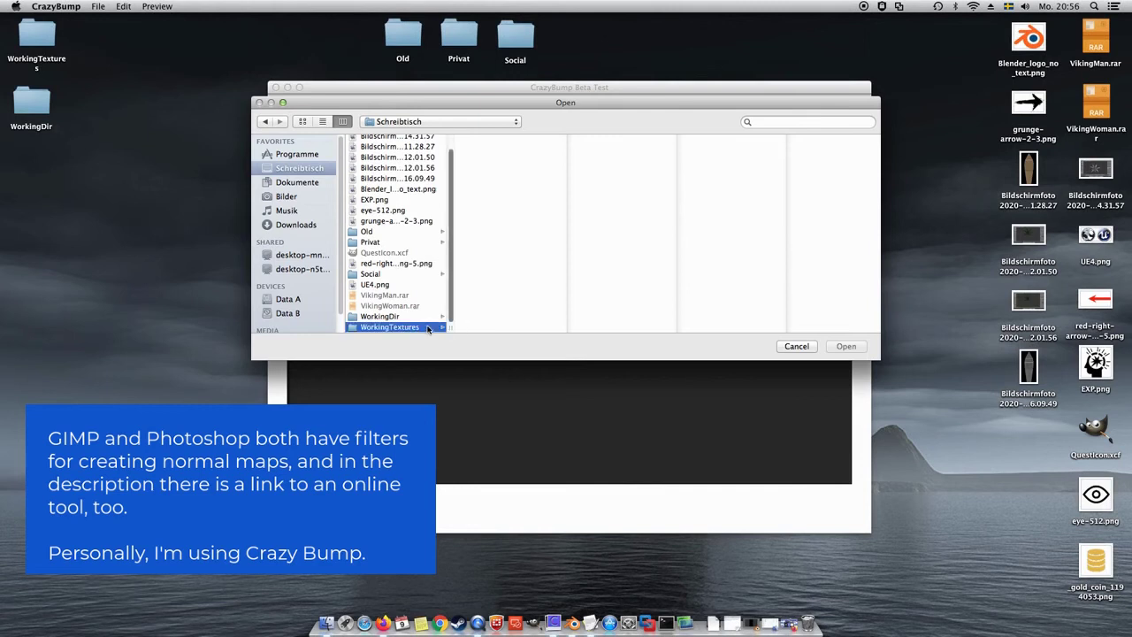
{"action": "left_click", "coordinate": [504, 192]}
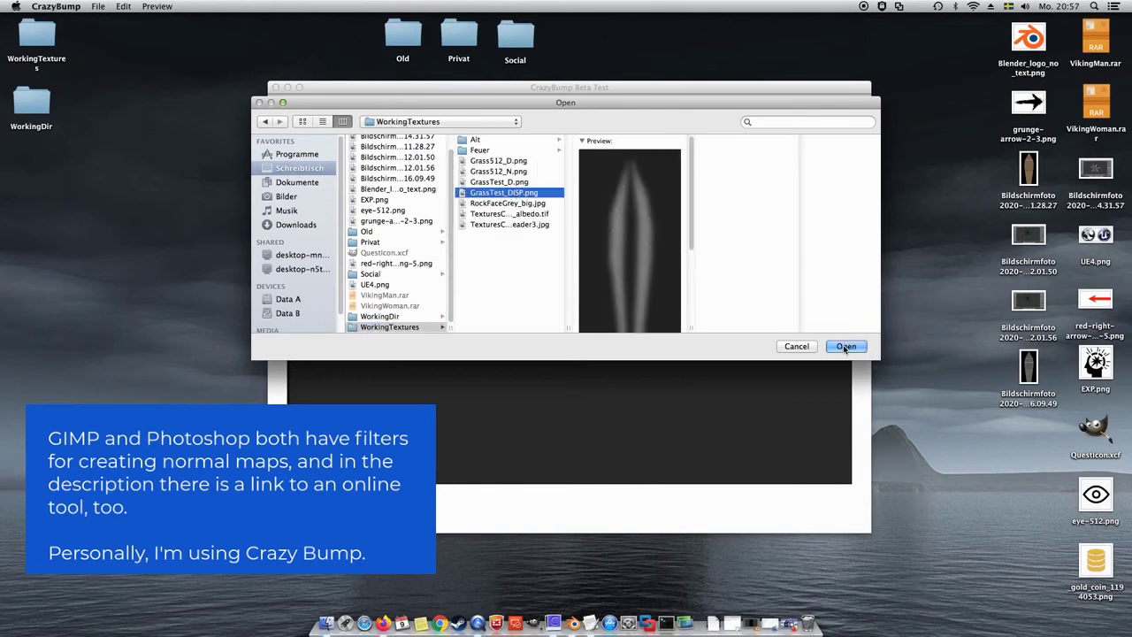
{"action": "left_click", "coordinate": [844, 347]}
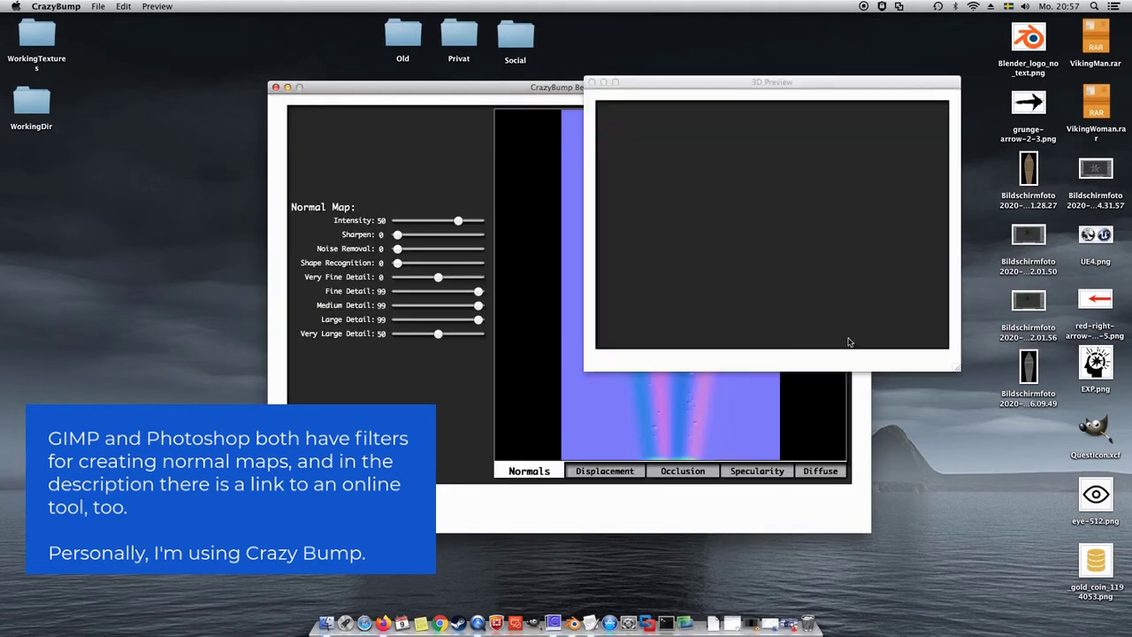
Lower the normal map Intensity and reduce Very Large Detail to 22
{"action": "left_click", "coordinate": [783, 87]}
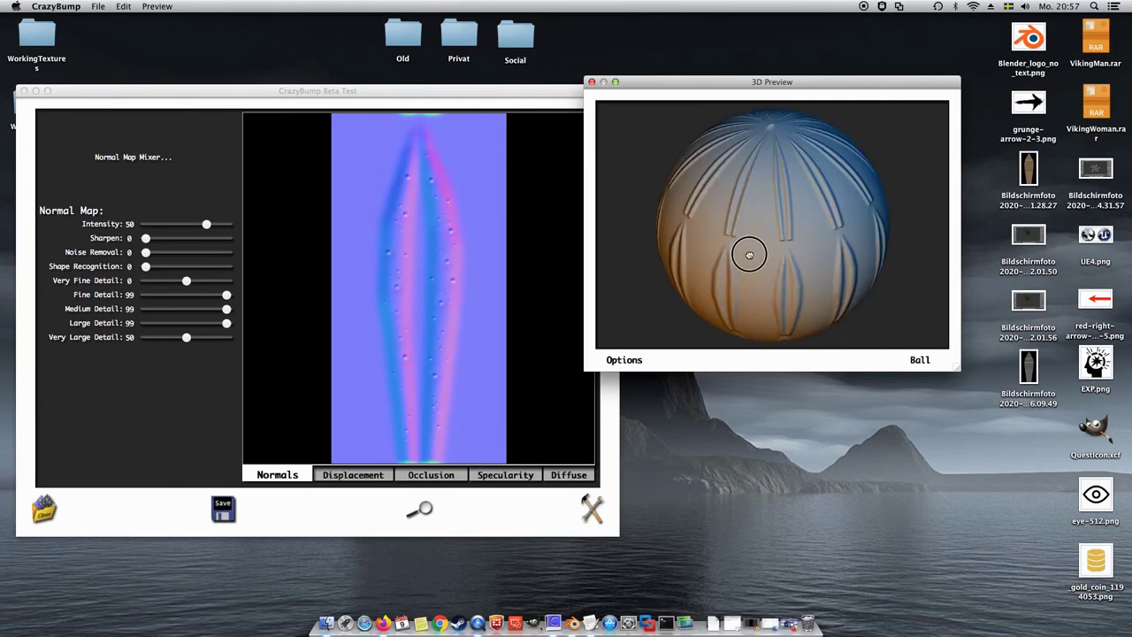
{"action": "mouse_move", "coordinate": [206, 224]}
{"action": "left_mouse_down"}
{"action": "mouse_move", "coordinate": [163, 225]}
{"action": "mouse_move", "coordinate": [198, 224]}
{"action": "left_mouse_up"}
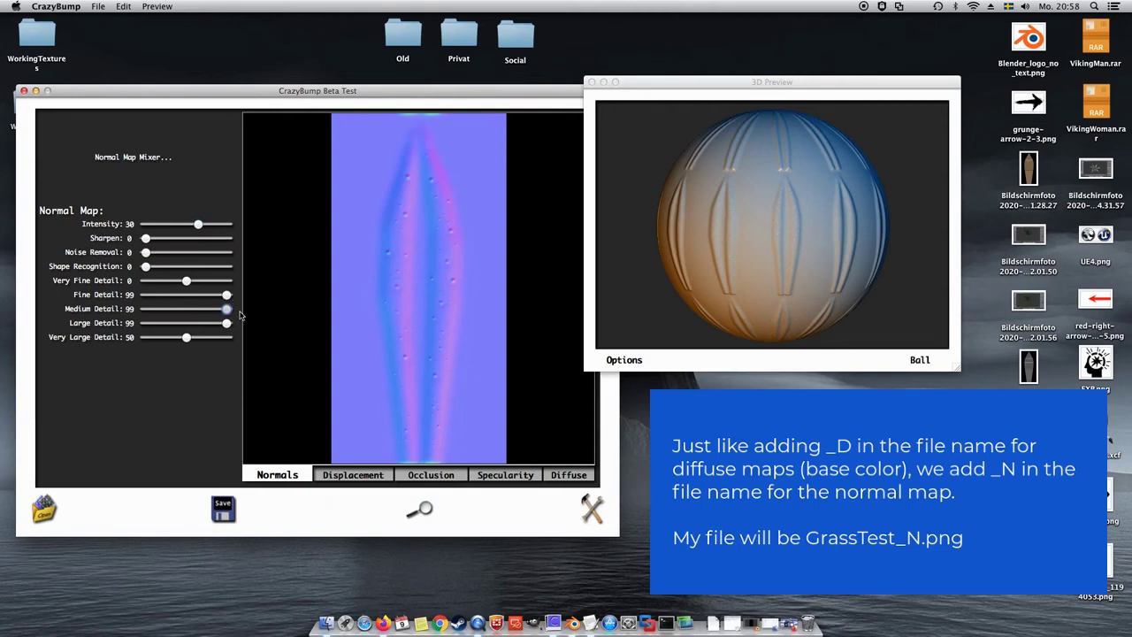
{"action": "left_click_drag", "start_coordinate": [186, 337], "coordinate": [164, 339]}
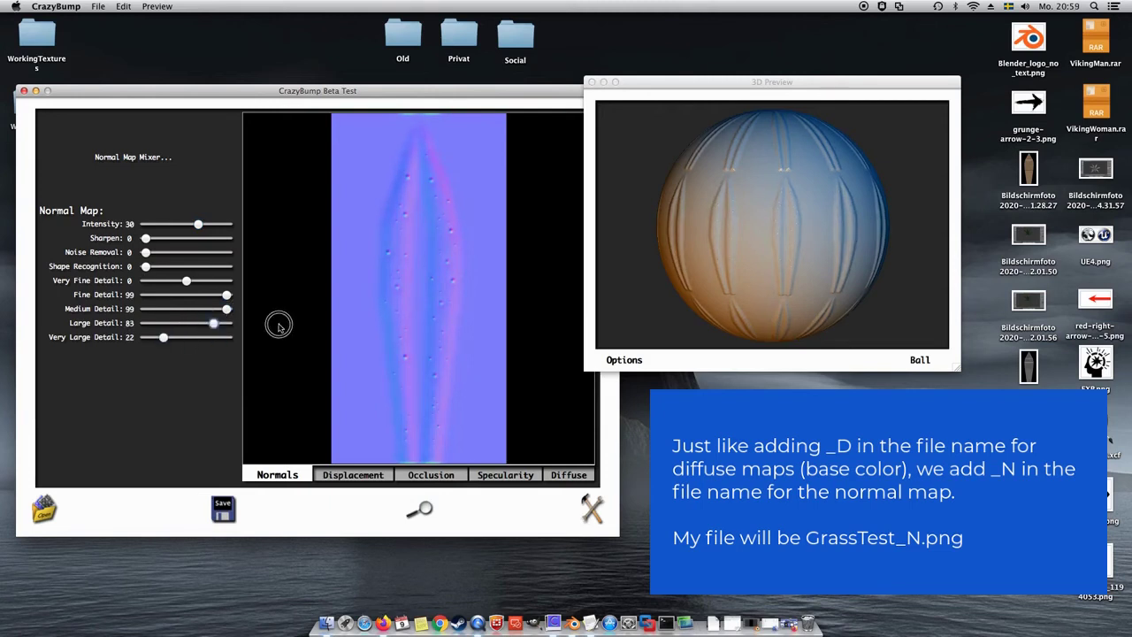
{"action": "left_click", "coordinate": [733, 230]}
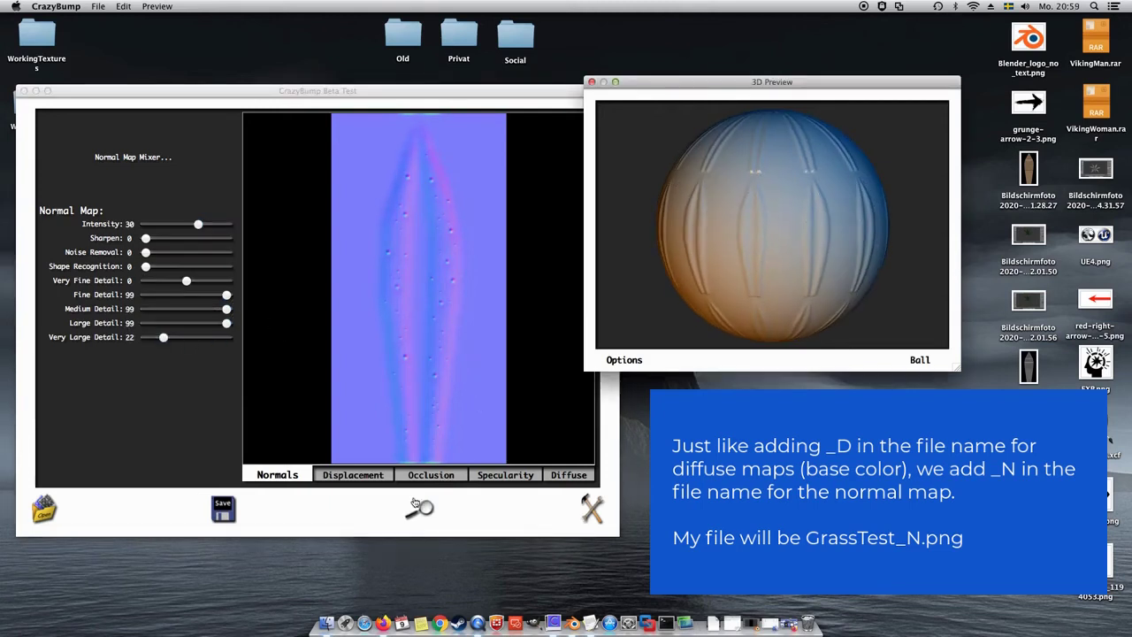
Save the normals as GrassTest_N in WorkingTextures and quit CrazyBump
{"action": "left_click", "coordinate": [223, 511]}
{"action": "left_click", "coordinate": [247, 528]}
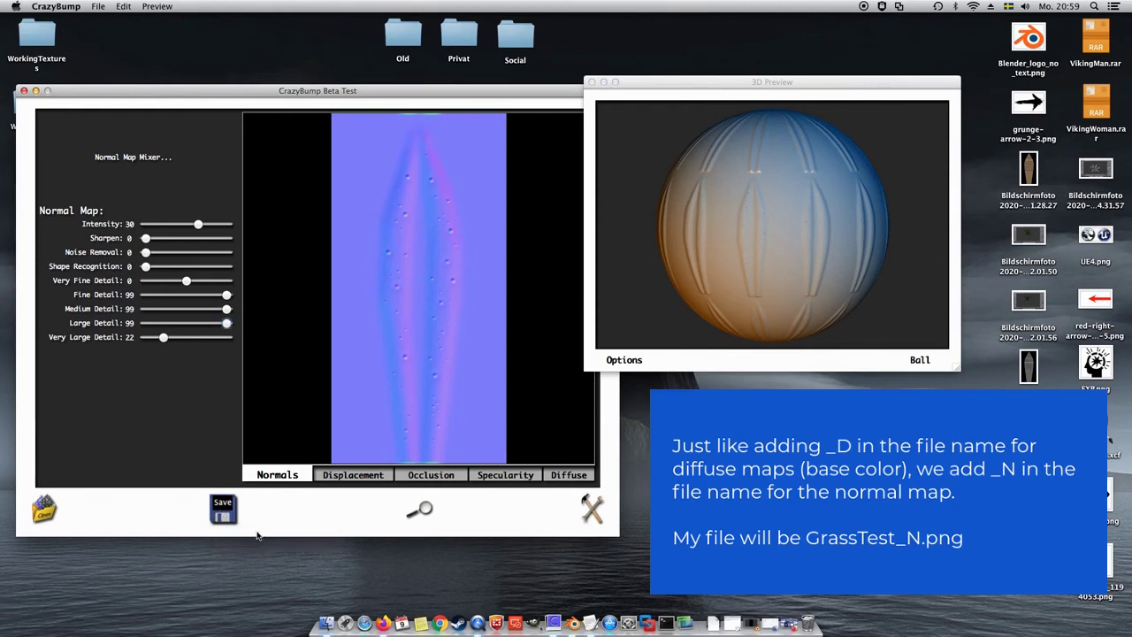
{"action": "left_click_drag", "start_coordinate": [523, 168], "coordinate": [575, 168]}
{"action": "type", "text": "N"}
{"action": "left_click", "coordinate": [566, 203]}
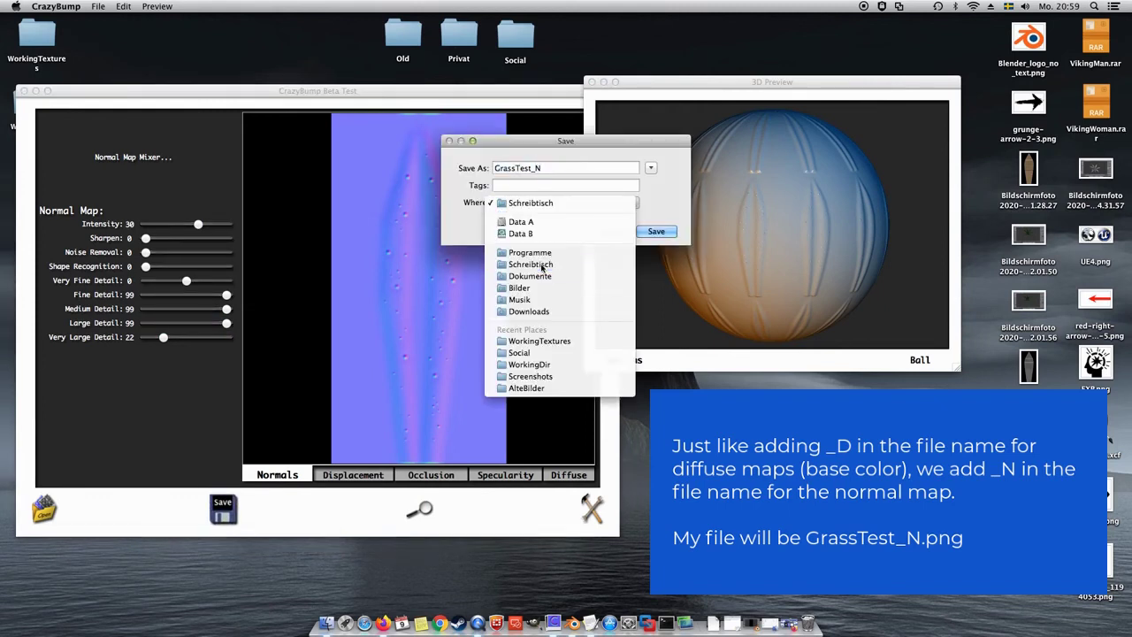
{"action": "left_click", "coordinate": [566, 203]}
{"action": "left_click", "coordinate": [596, 204]}
{"action": "left_click", "coordinate": [531, 278]}
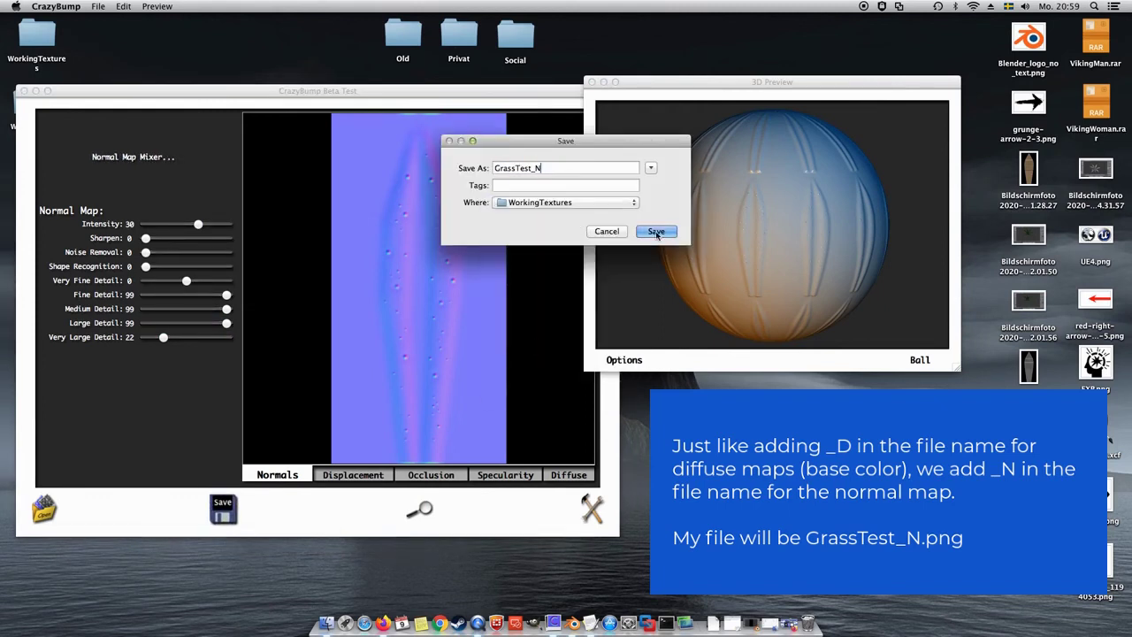
{"action": "left_click", "coordinate": [656, 231]}
{"action": "key", "text": "super+q"}
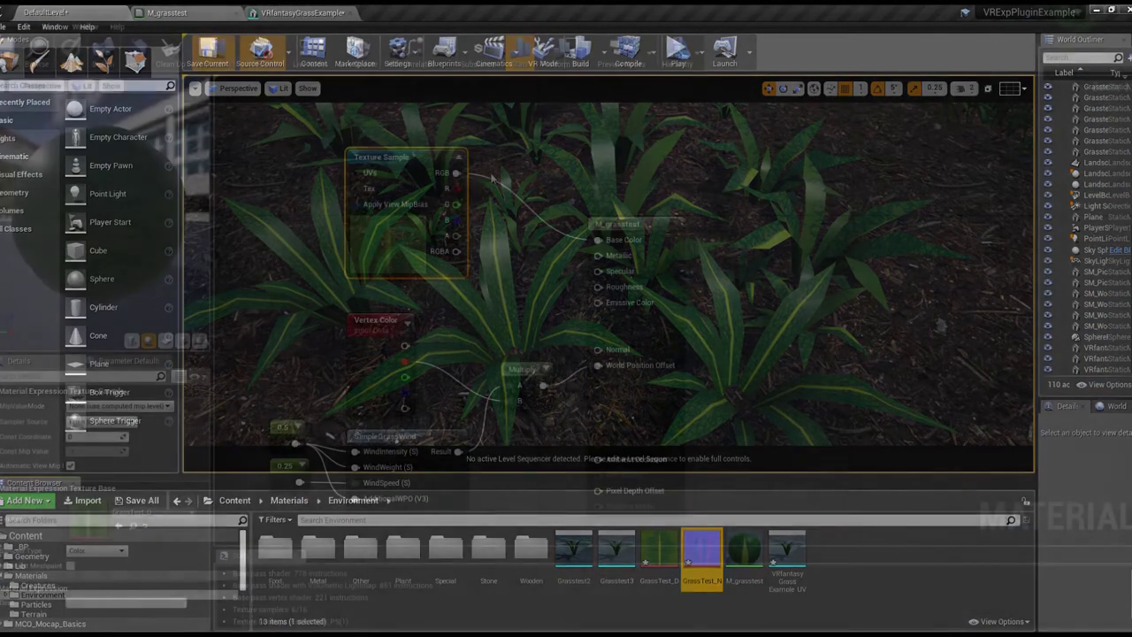
Paste a copy of the Texture Sample node below the original for the GrassTest_N normal map
{"action": "scroll", "coordinate": [483, 170], "scroll_direction": "down", "scroll_amount": 2}
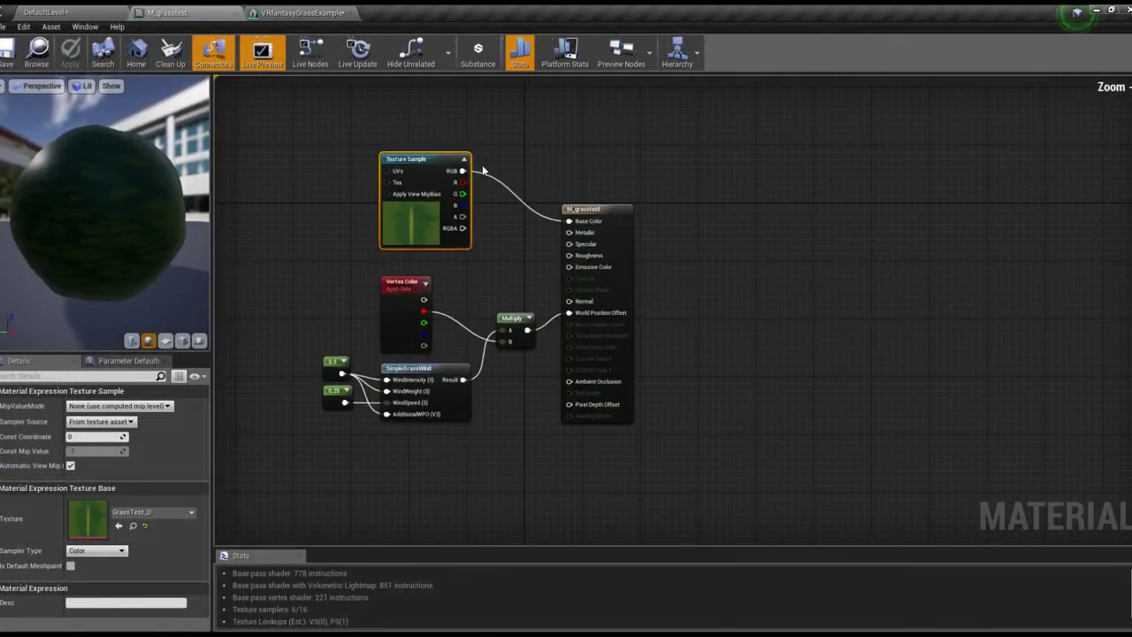
{"action": "scroll", "coordinate": [453, 168], "scroll_direction": "up", "scroll_amount": 2}
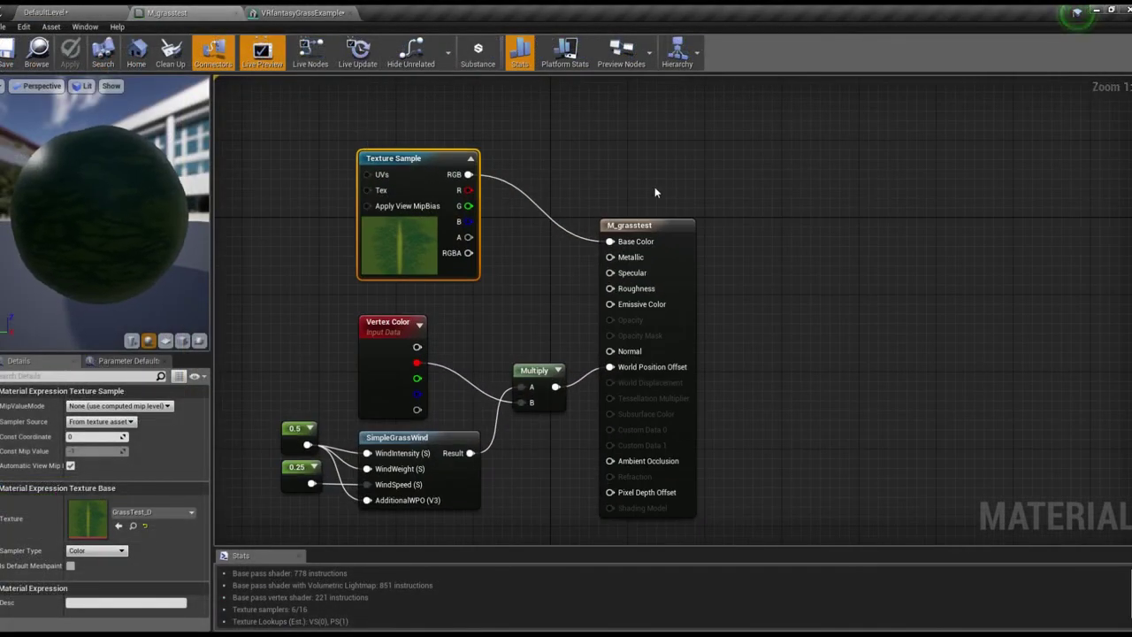
{"action": "right_click_drag", "start_coordinate": [659, 190], "coordinate": [668, 328]}
{"action": "left_click_drag", "start_coordinate": [437, 305], "coordinate": [426, 180]}
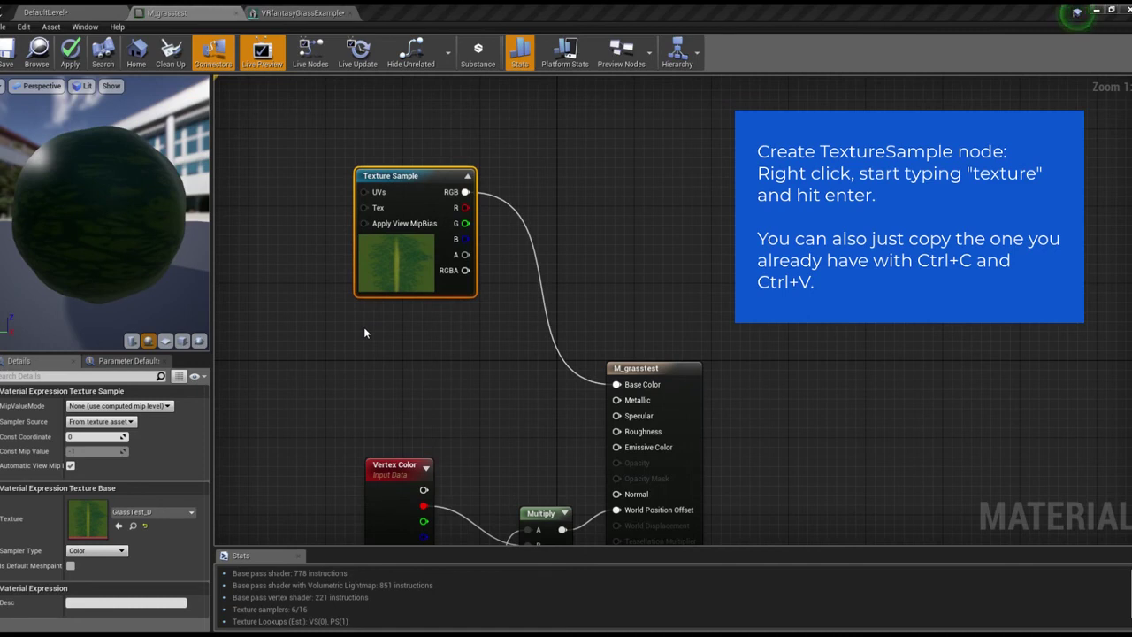
{"action": "key", "text": "ctrl+v"}
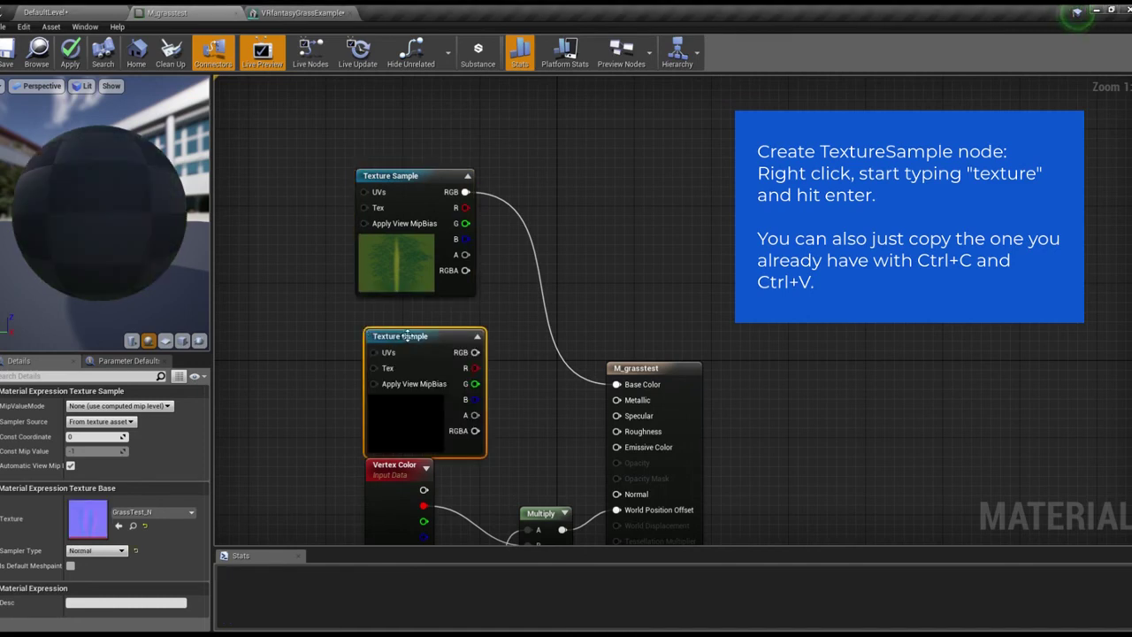
{"action": "left_click_drag", "start_coordinate": [407, 342], "coordinate": [396, 323]}
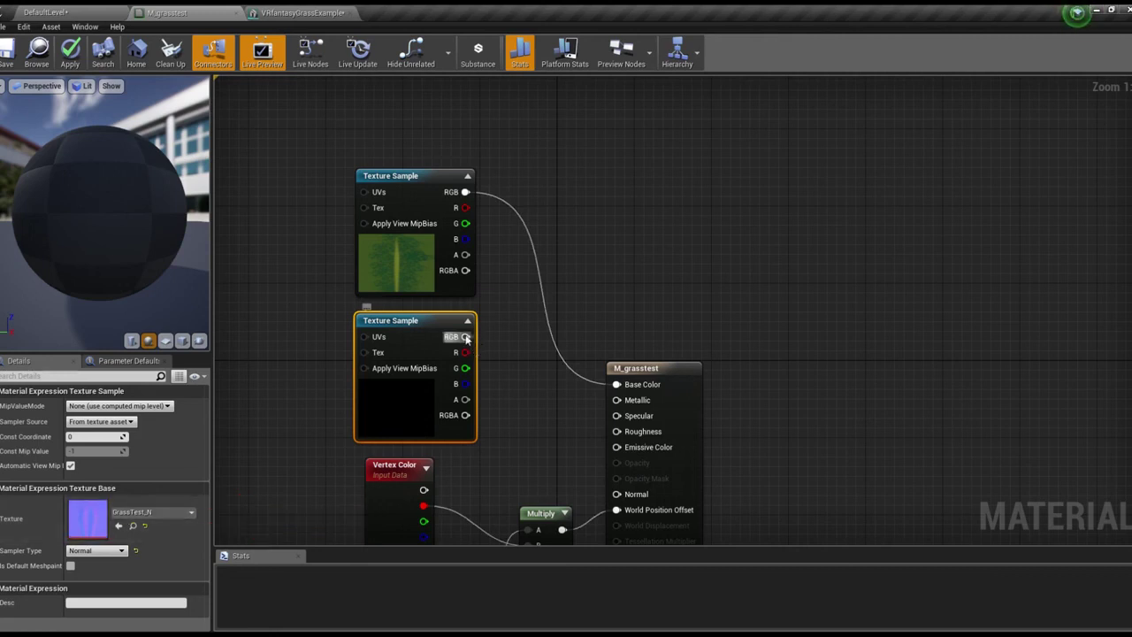
Wire GrassTest_N's RGB output into Normal and inspect the bumpy preview sphere
{"action": "left_click_drag", "start_coordinate": [466, 337], "coordinate": [623, 502]}
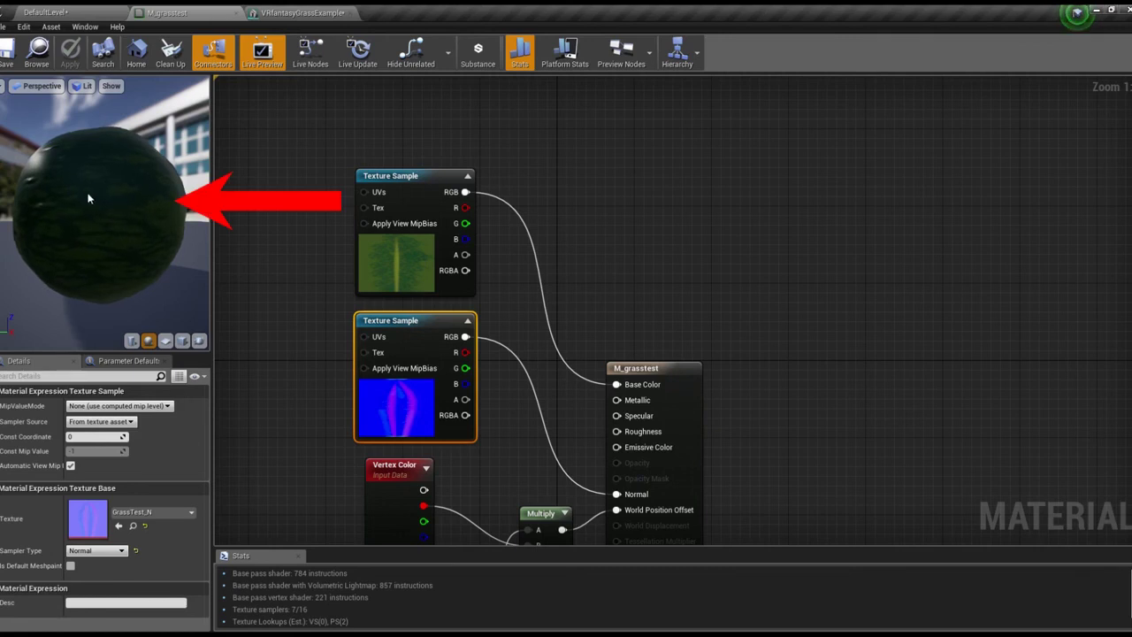
{"action": "mouse_move", "coordinate": [40, 187]}
{"action": "left_mouse_down"}
{"action": "mouse_move", "coordinate": [207, 189]}
{"action": "mouse_move", "coordinate": [211, 224]}
{"action": "left_mouse_up"}
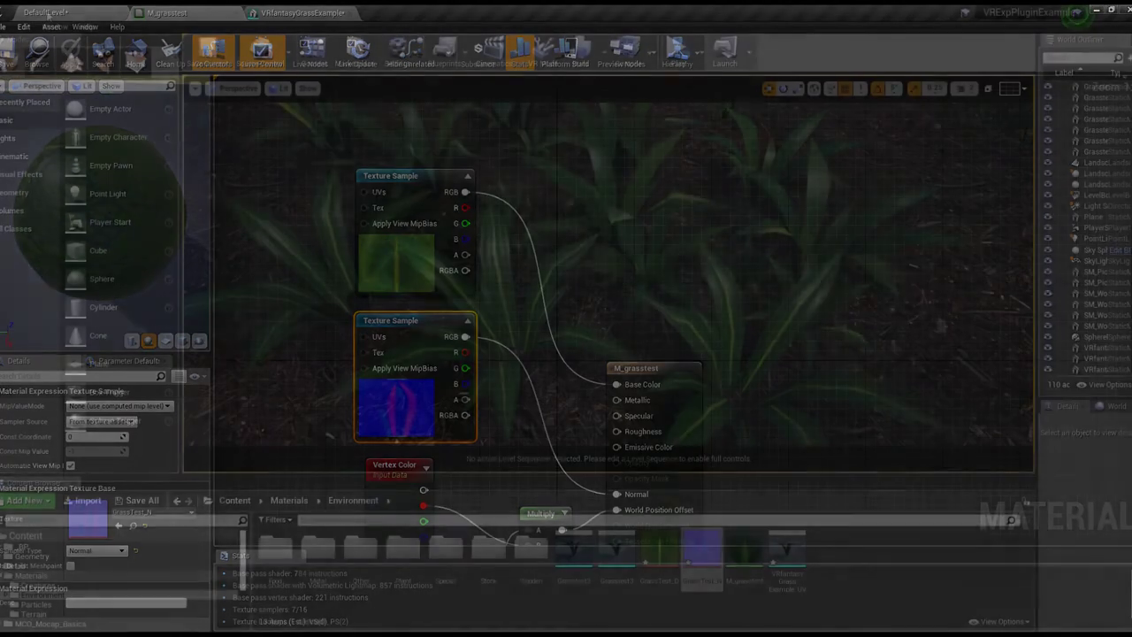